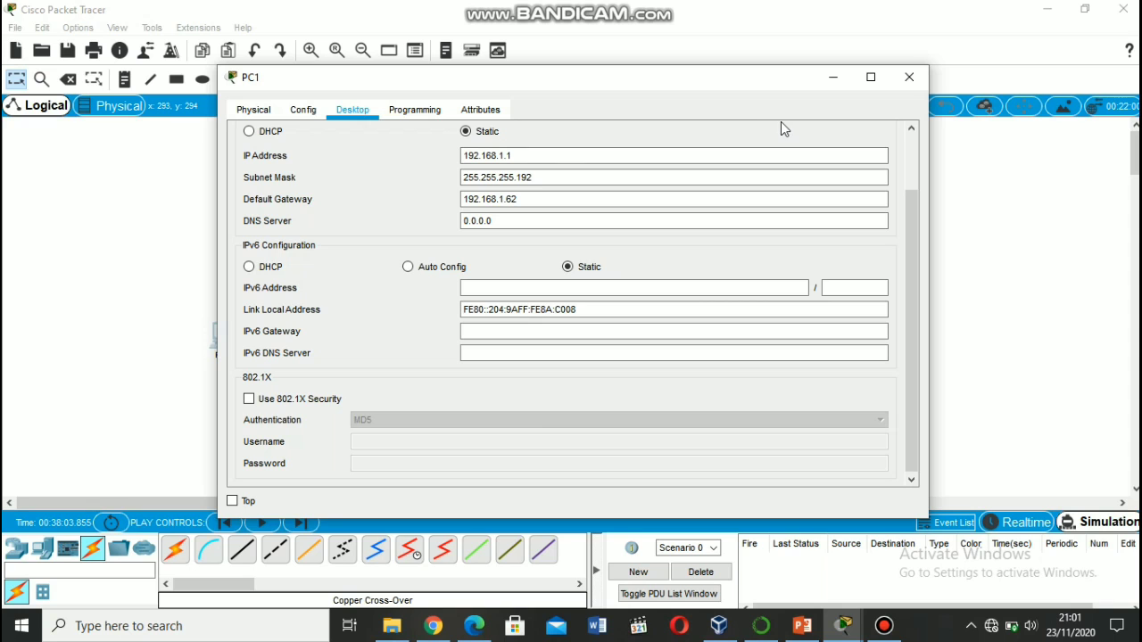
Step: Close PC1's window and review the static IP configuration of PC2 and PC3
click(910, 77)
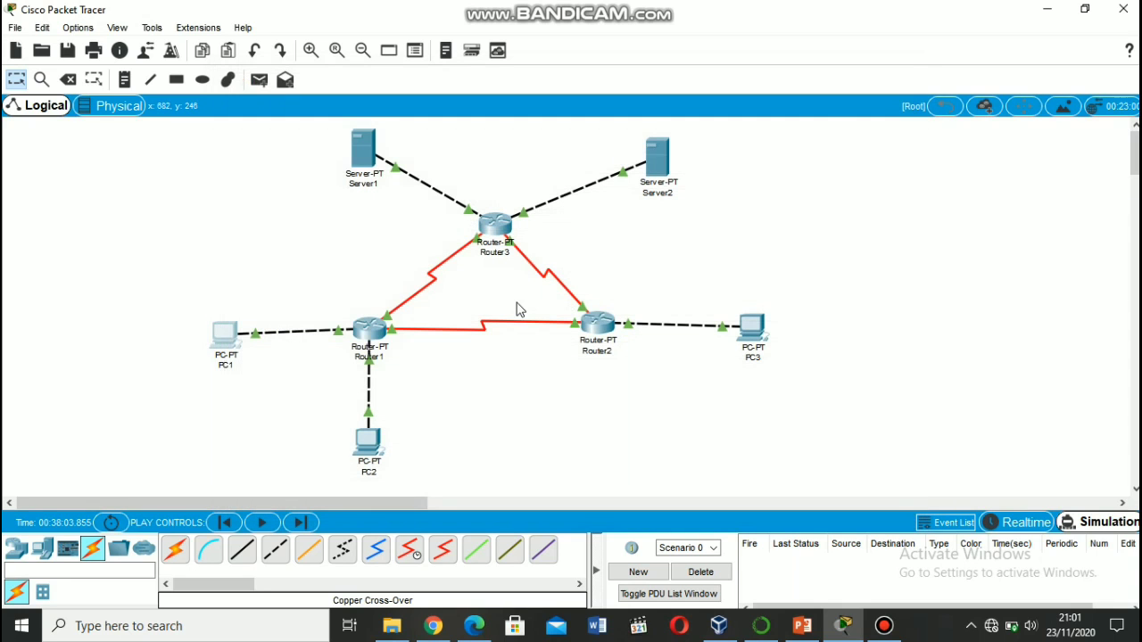
click(362, 445)
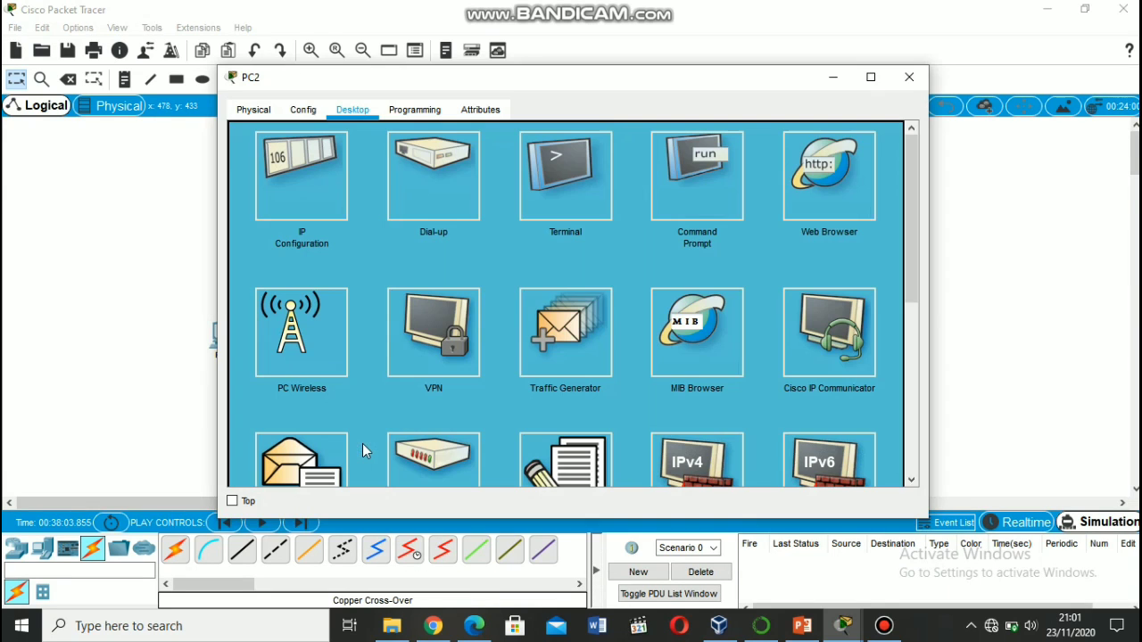
click(315, 204)
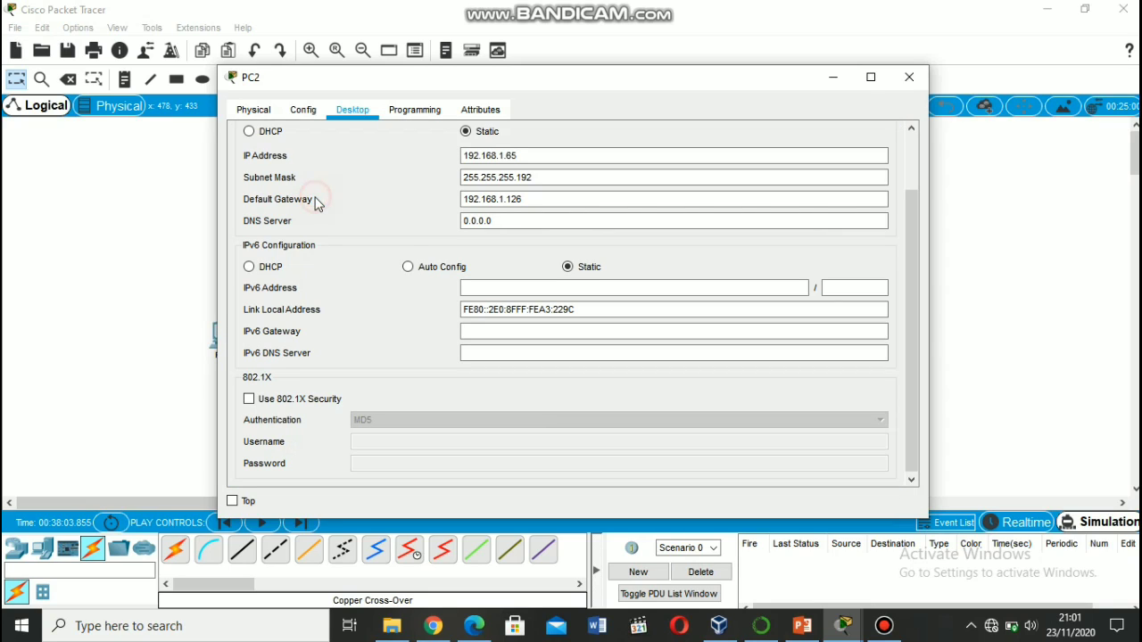
click(571, 172)
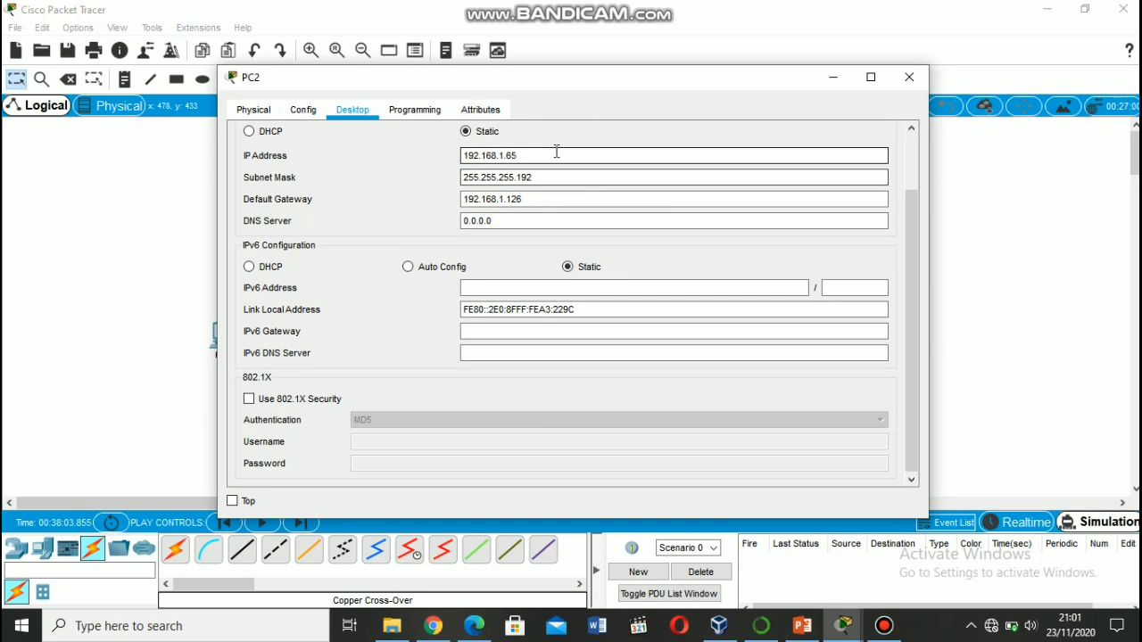
click(910, 77)
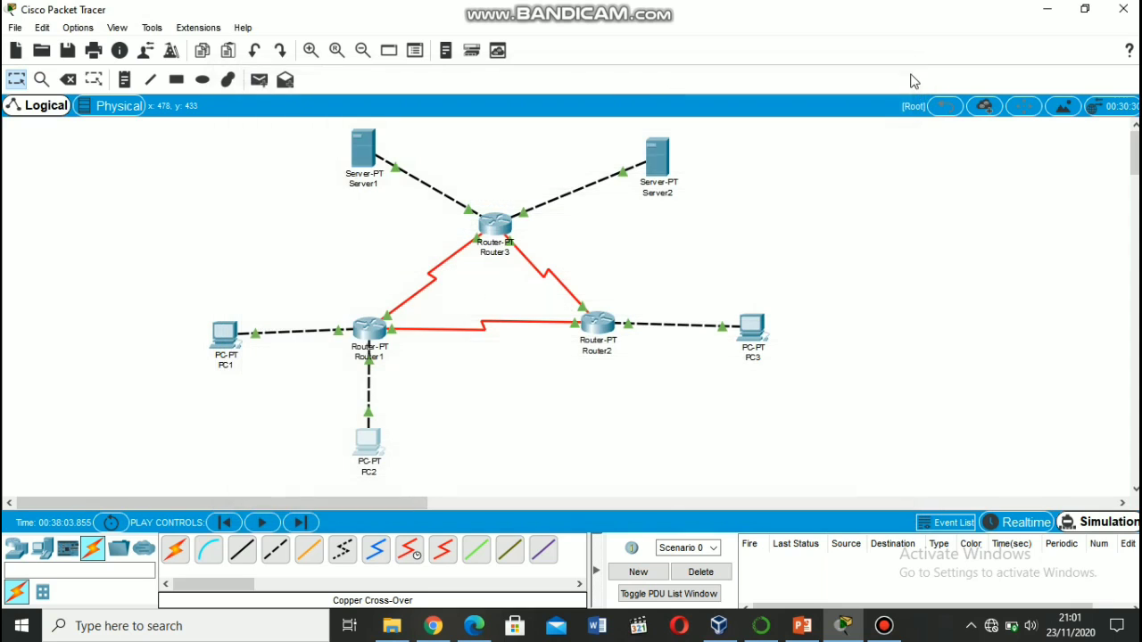
click(754, 333)
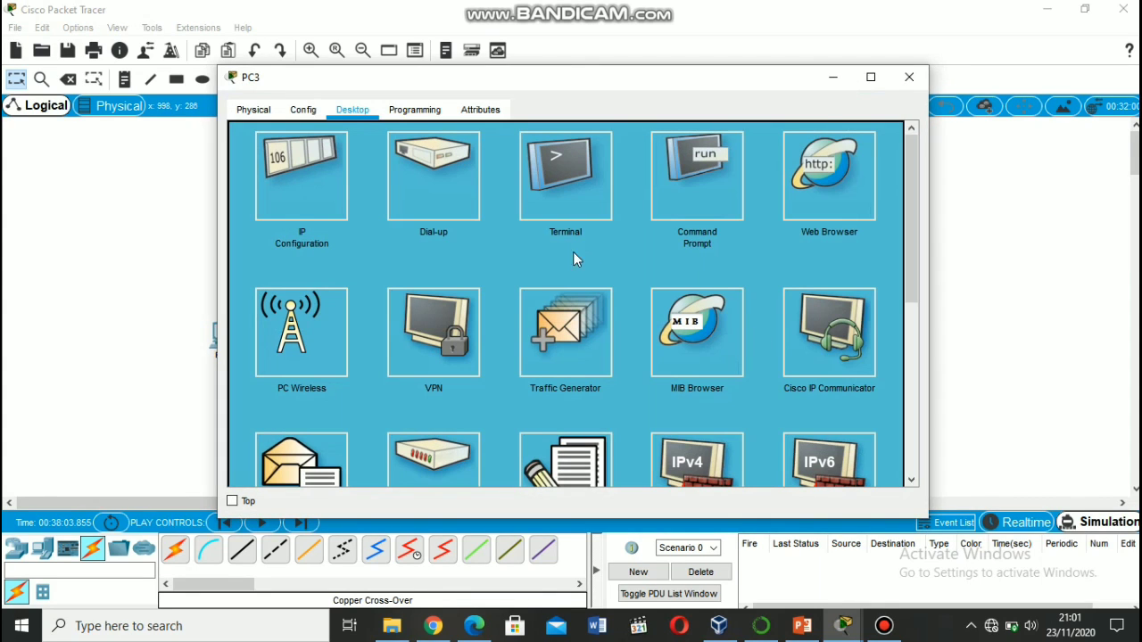
click(306, 179)
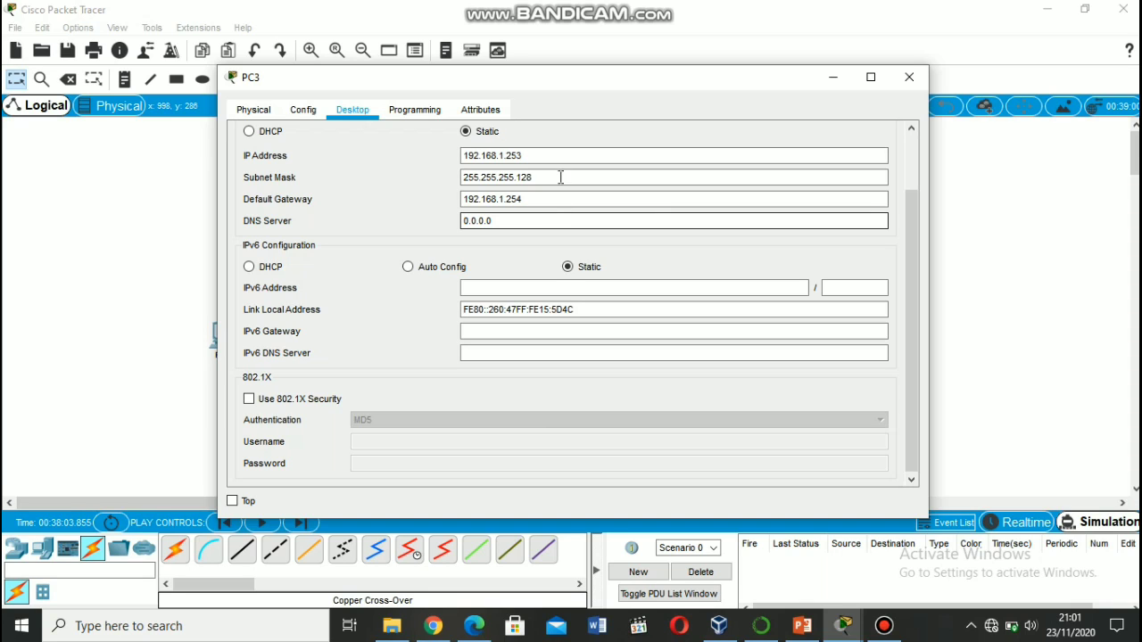
click(909, 78)
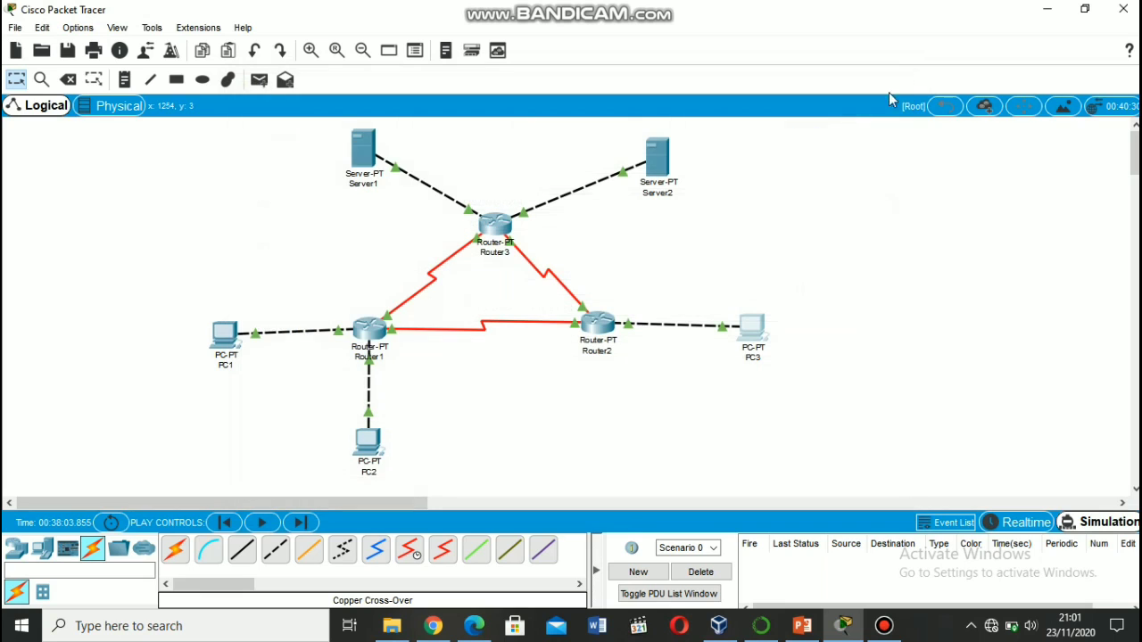
Step: Check Router1's address settings on FastEthernet0/0, FastEthernet1/0, Serial2/0 and Serial3/0
click(370, 330)
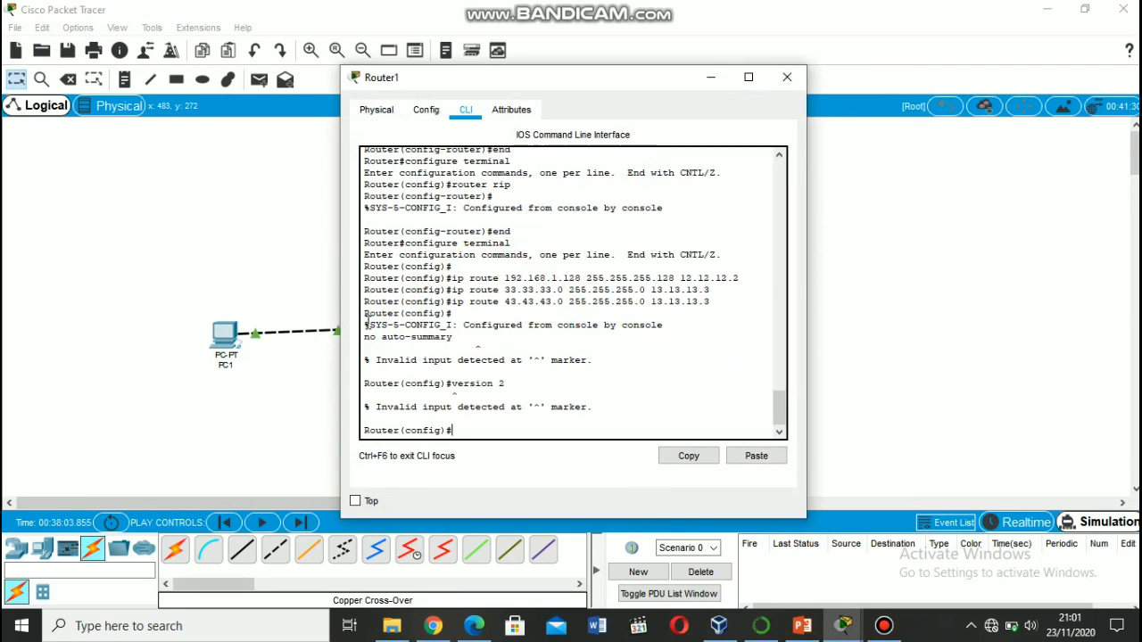
click(379, 107)
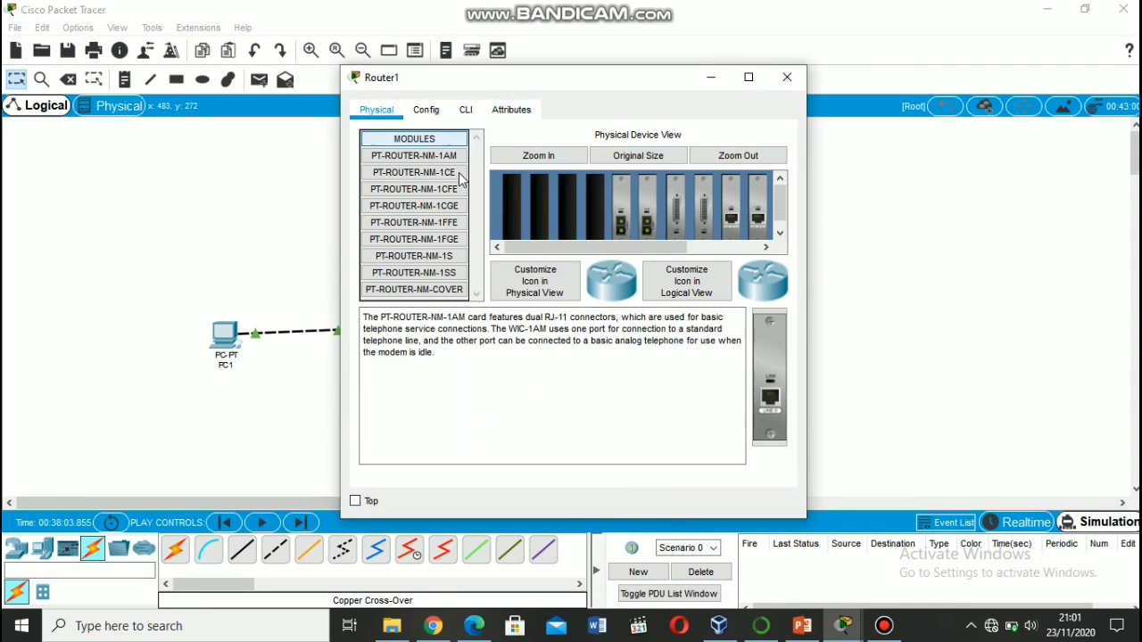
click(433, 108)
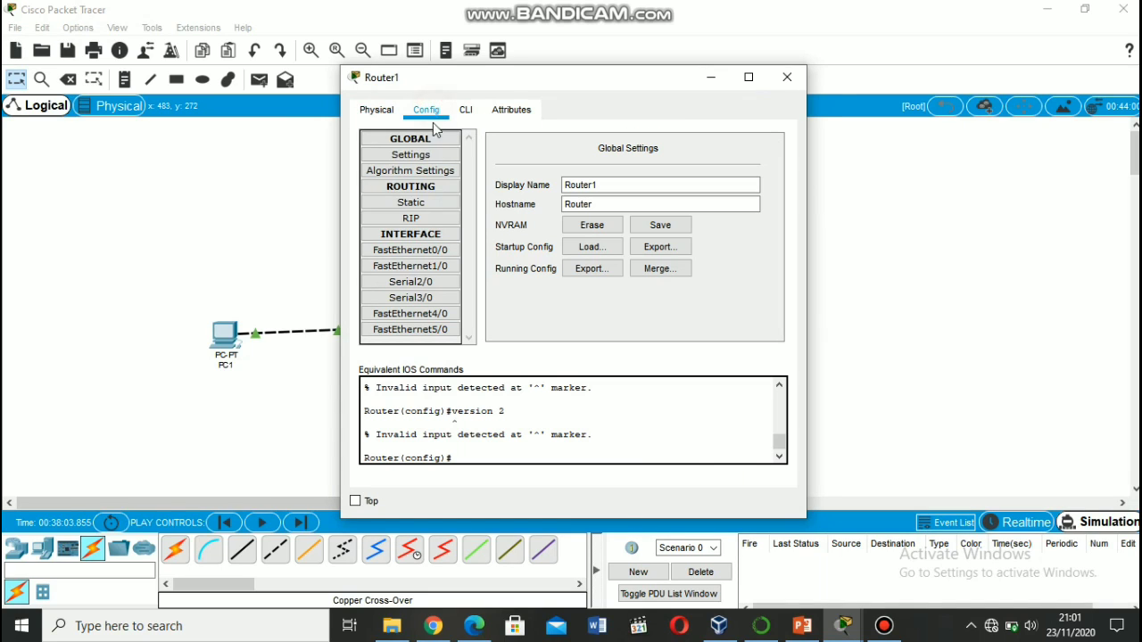
click(437, 252)
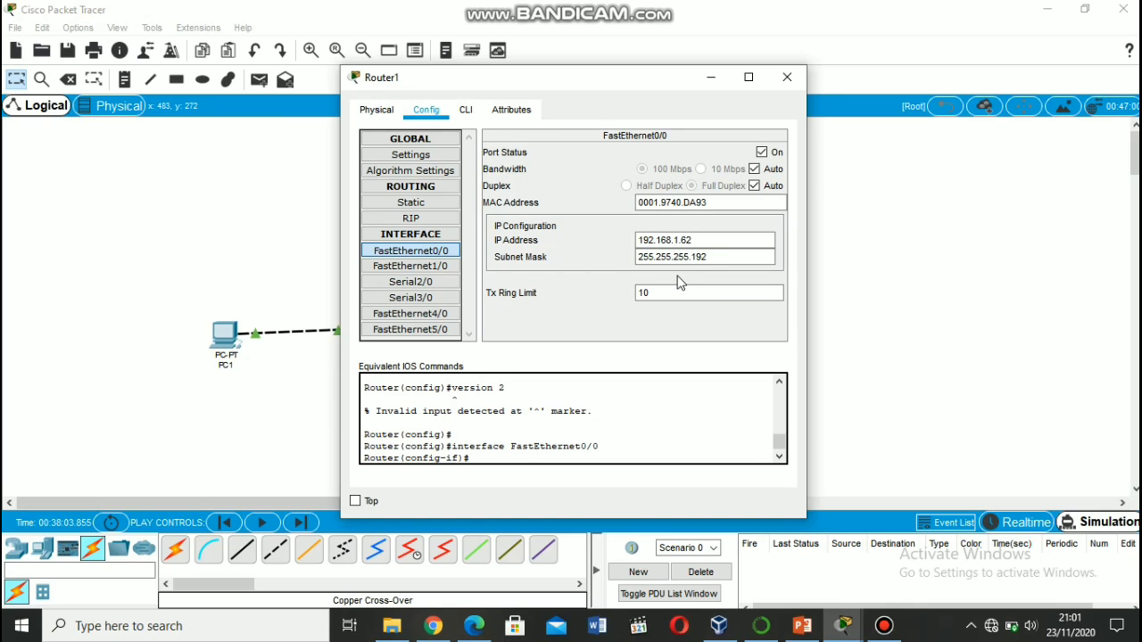
click(413, 267)
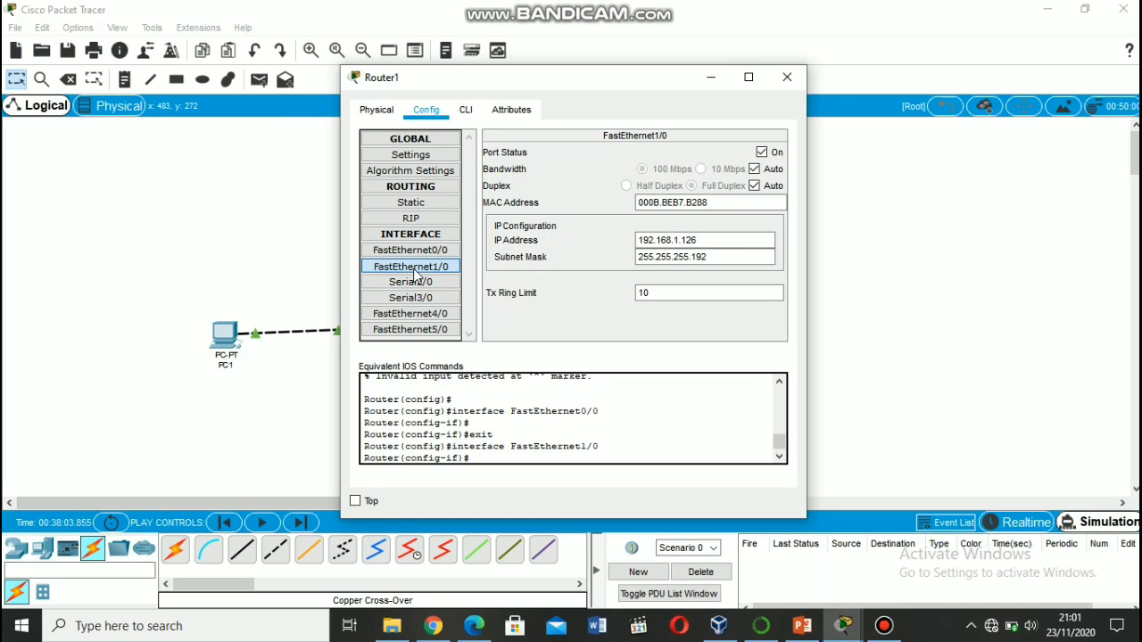
click(419, 282)
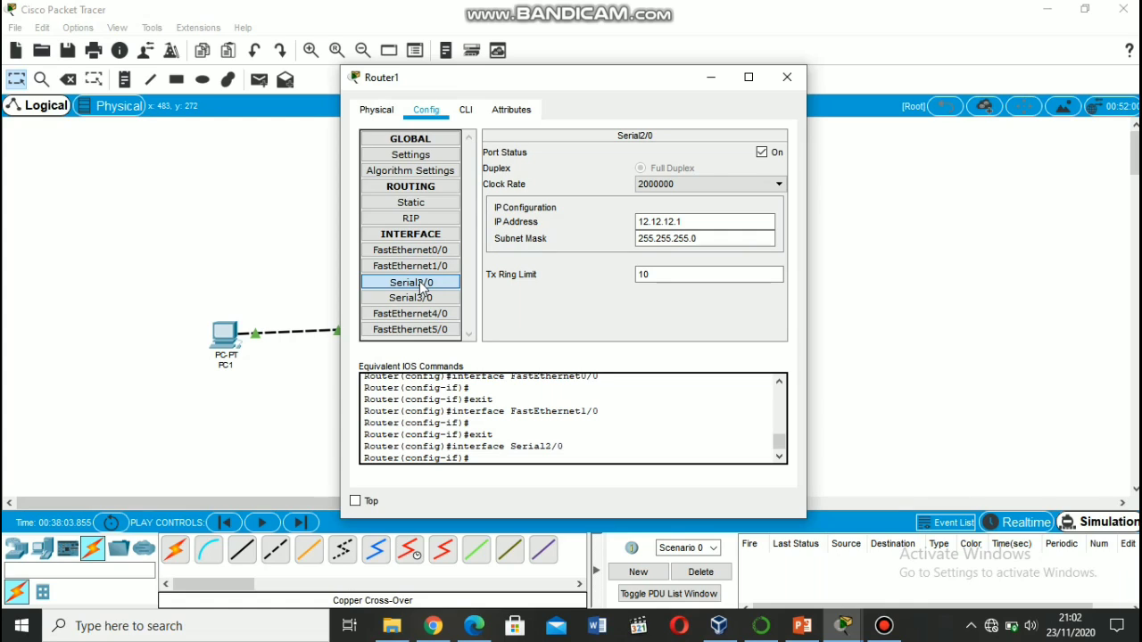
click(421, 299)
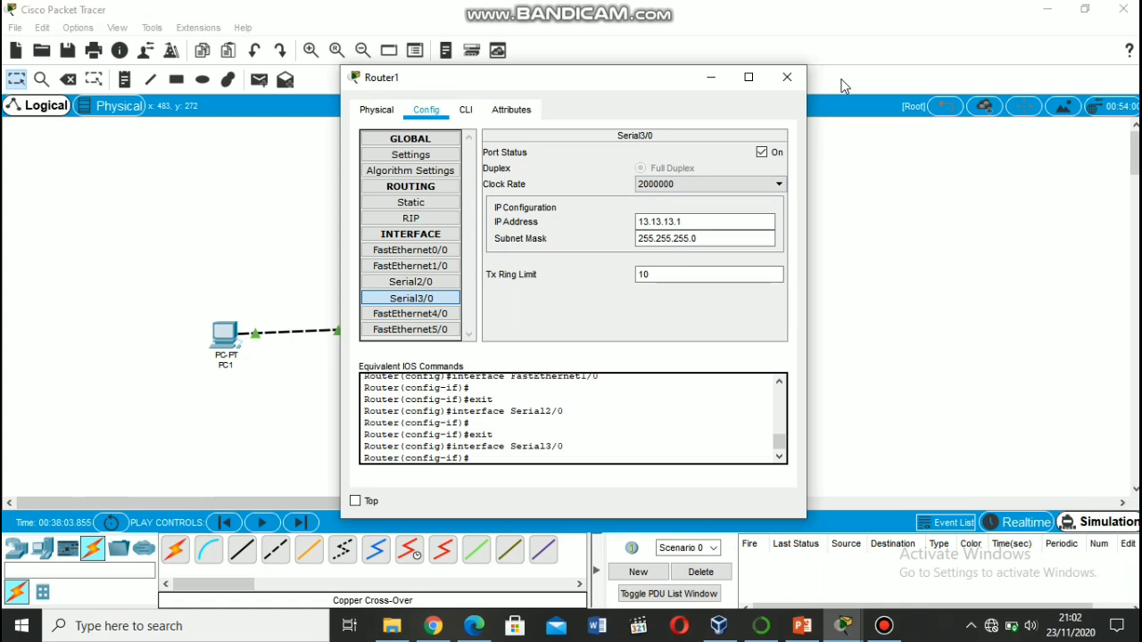
click(790, 78)
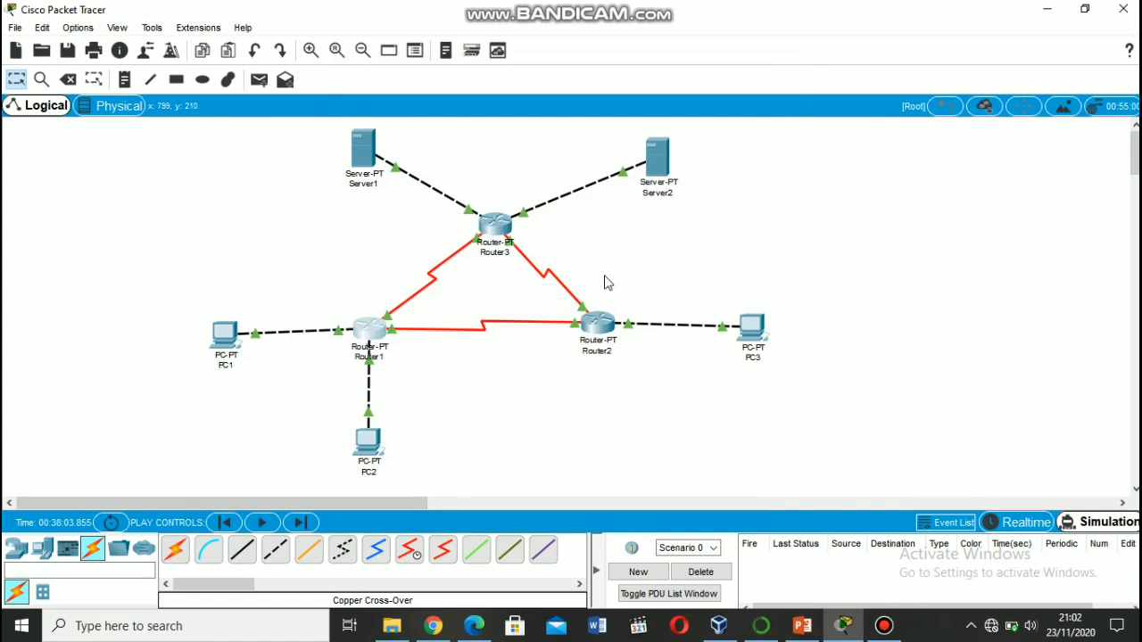
Step: Check Router2's address settings on FastEthernet0/0, Serial2/0 and Serial3/0
click(593, 323)
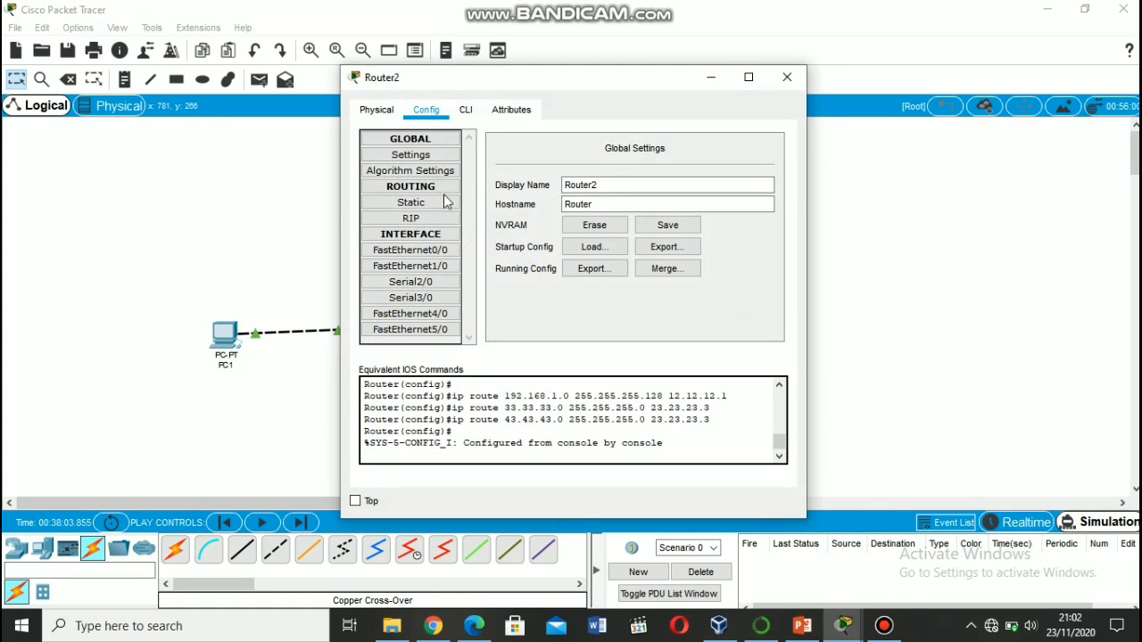
click(433, 253)
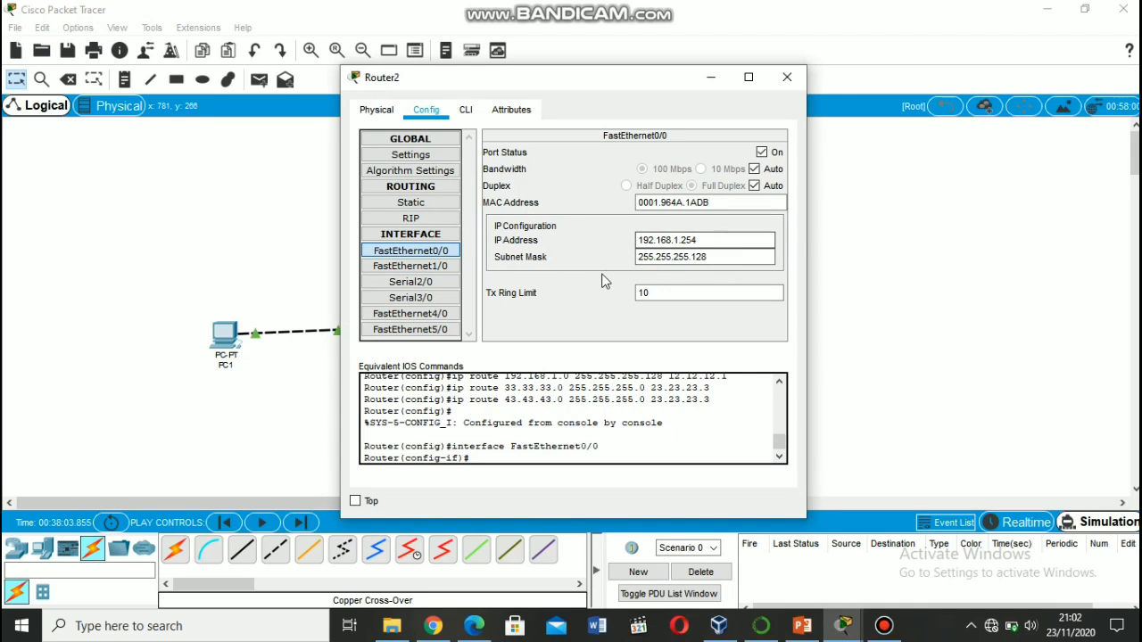
click(428, 282)
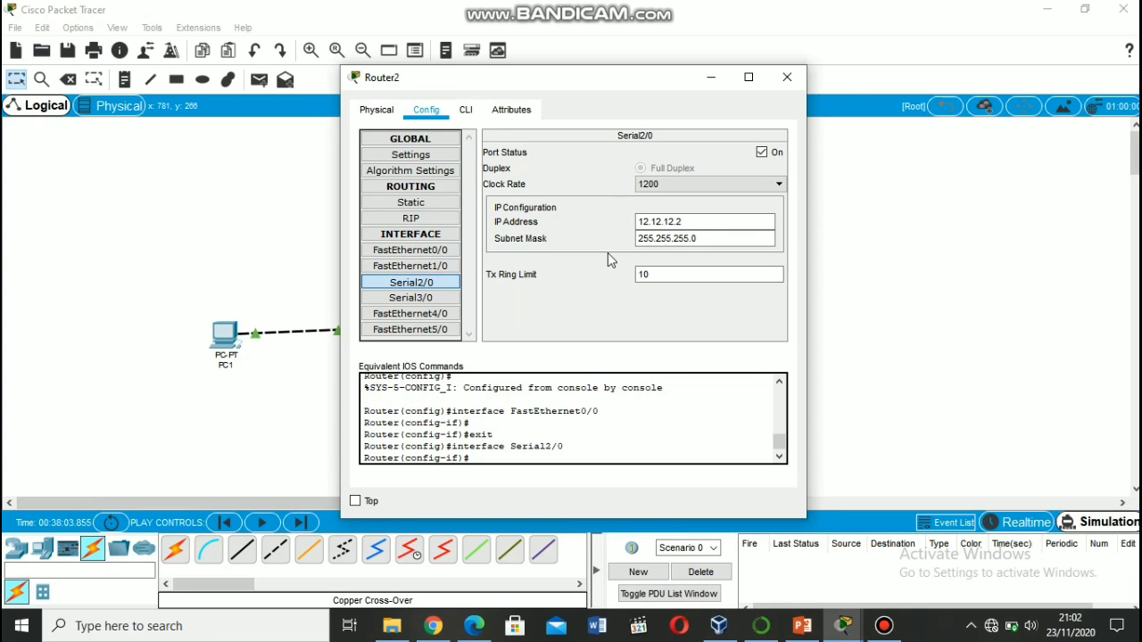
click(454, 297)
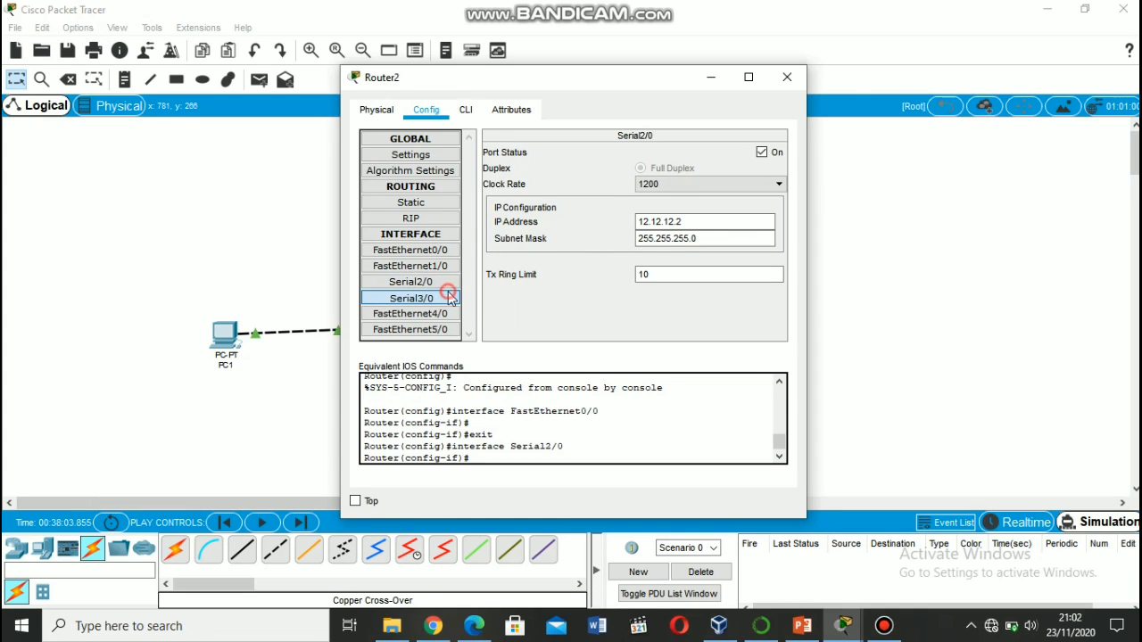
click(782, 75)
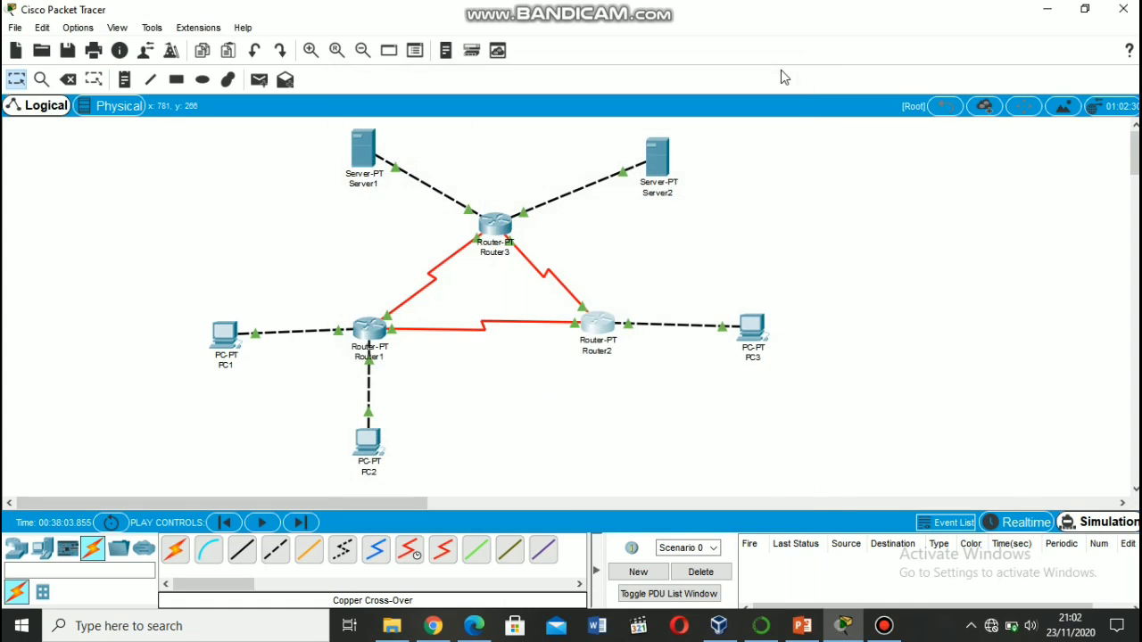
Step: Check Router3's address settings on both connected FastEthernet interfaces and on Serial2/0 and Serial3/0
click(506, 228)
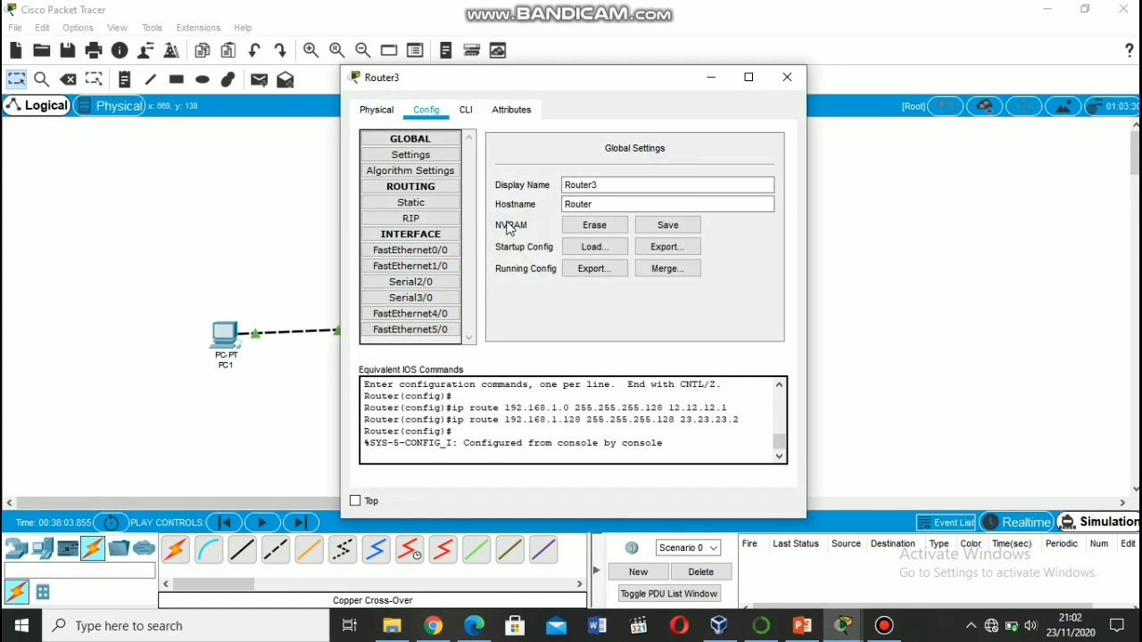
click(437, 252)
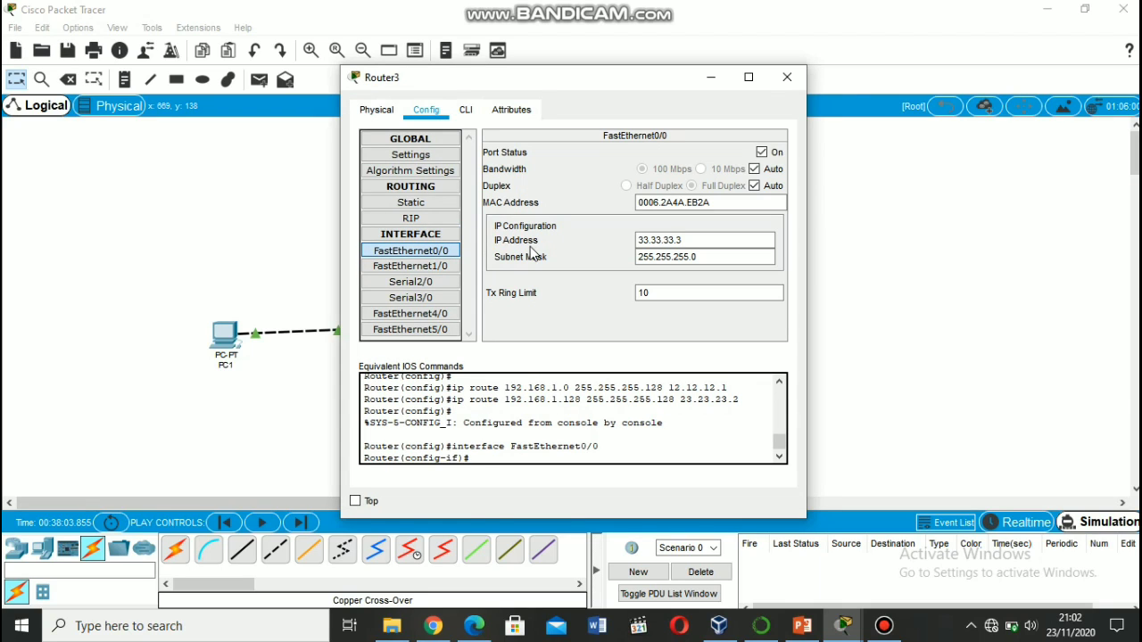
click(449, 272)
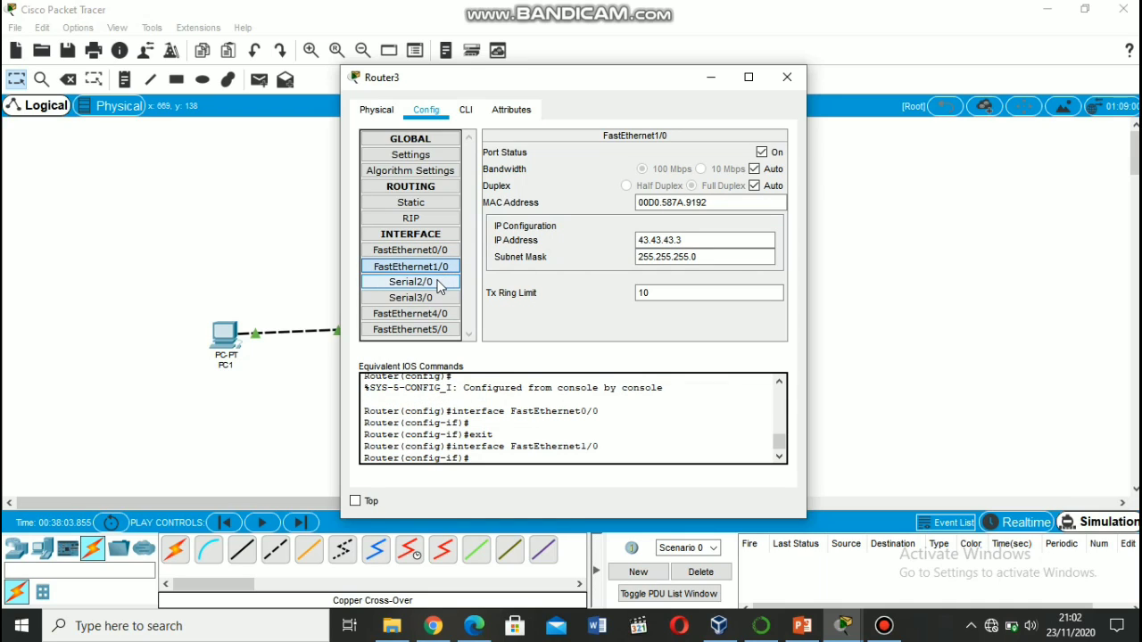
click(438, 283)
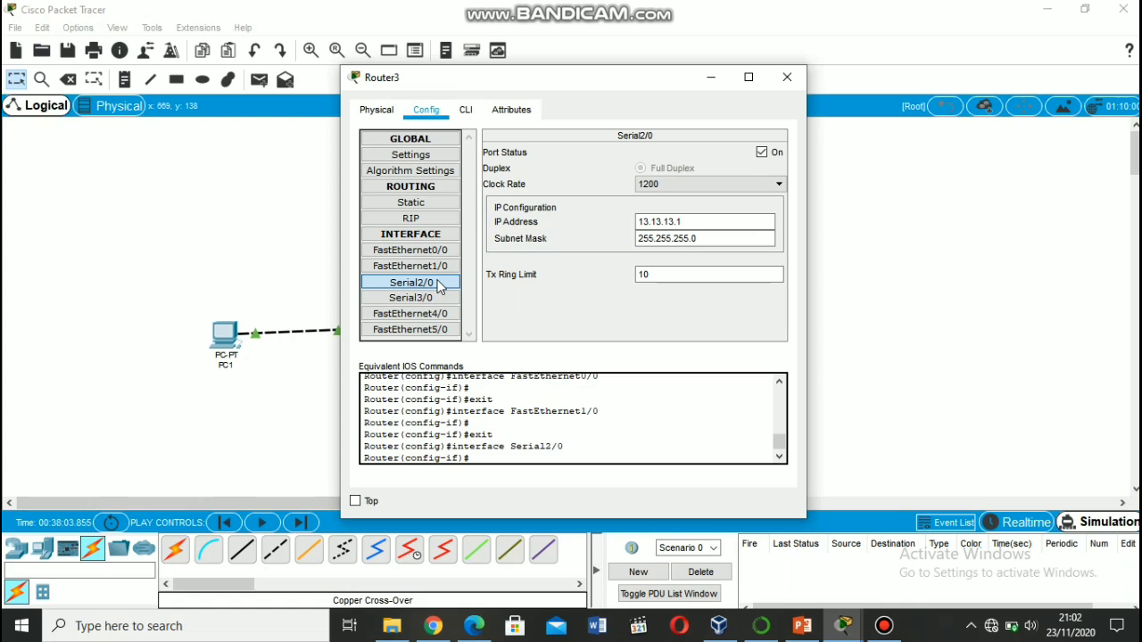
click(438, 300)
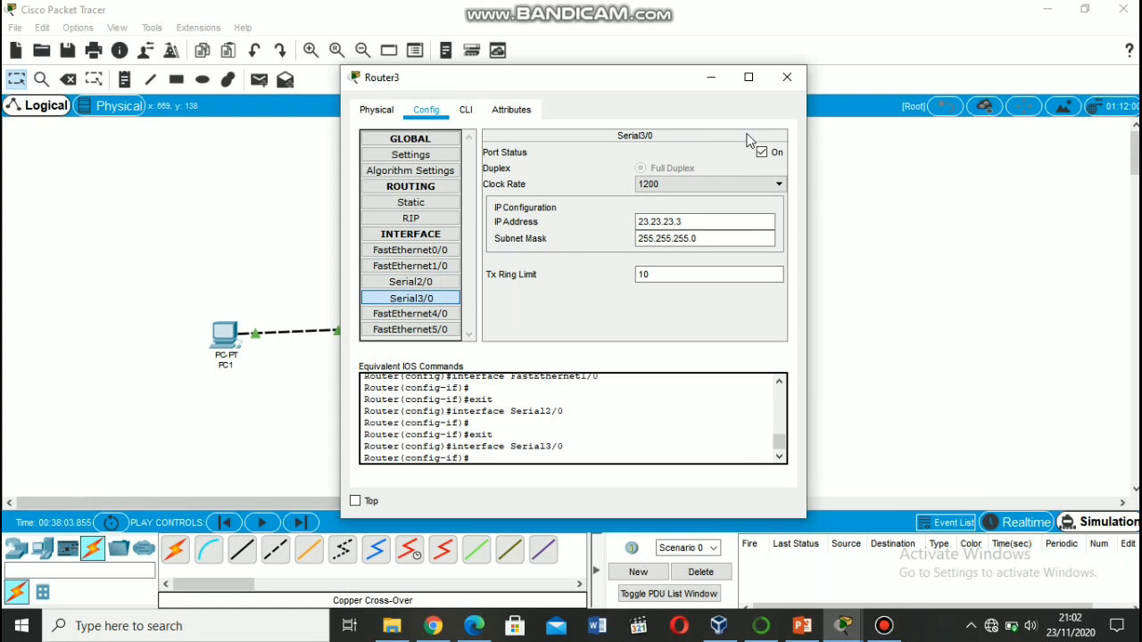
click(799, 82)
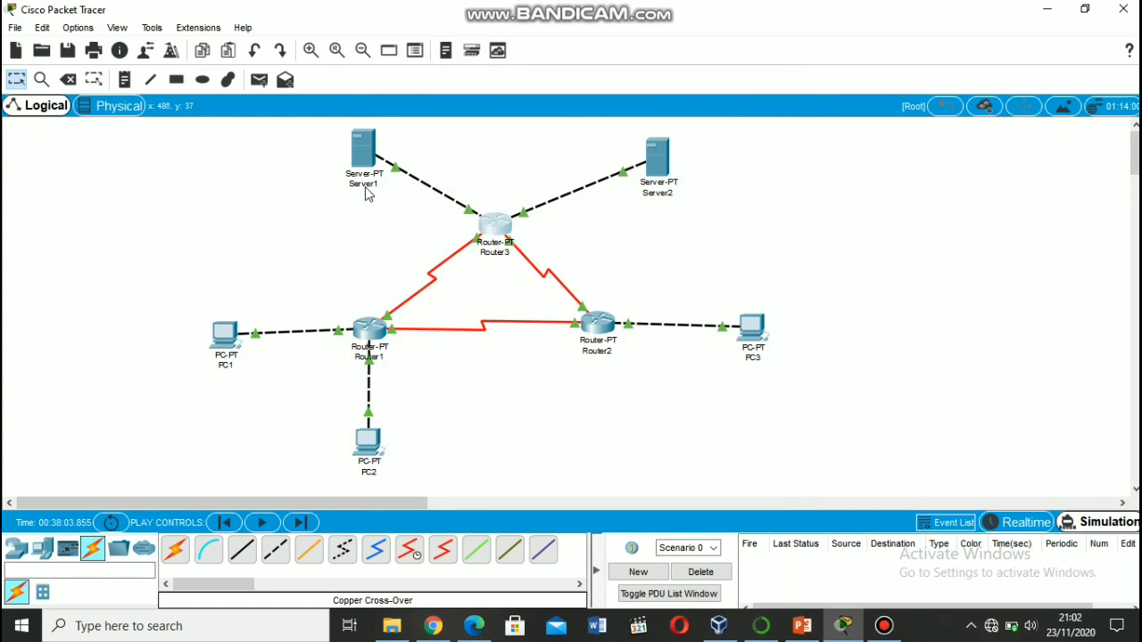
Step: Review the IP configuration of Server1 and Server2
click(351, 134)
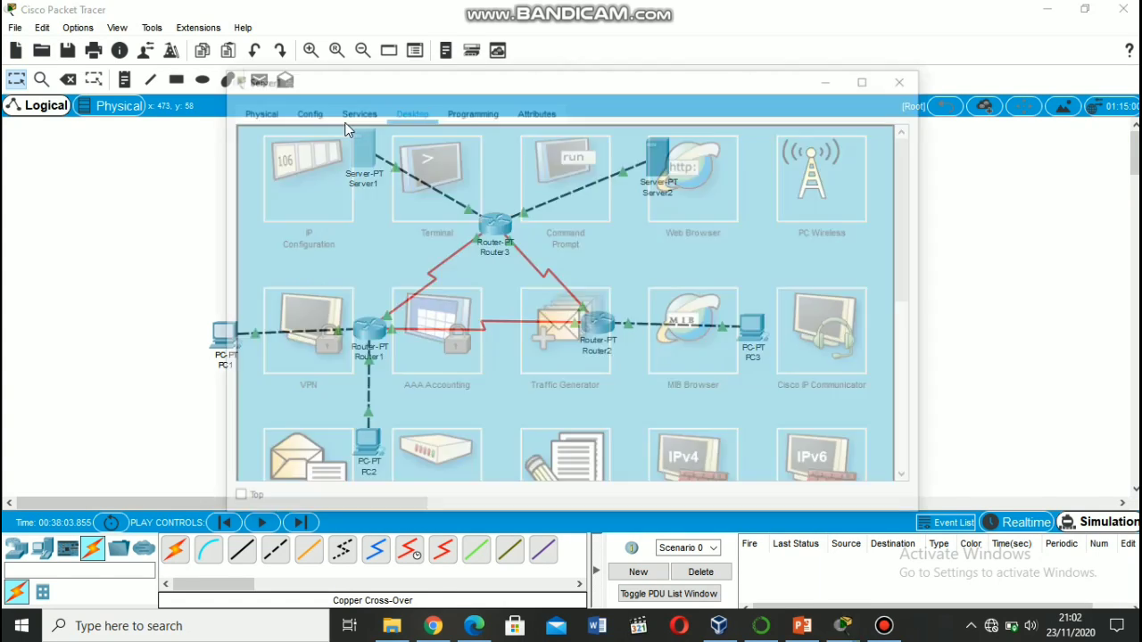
click(296, 160)
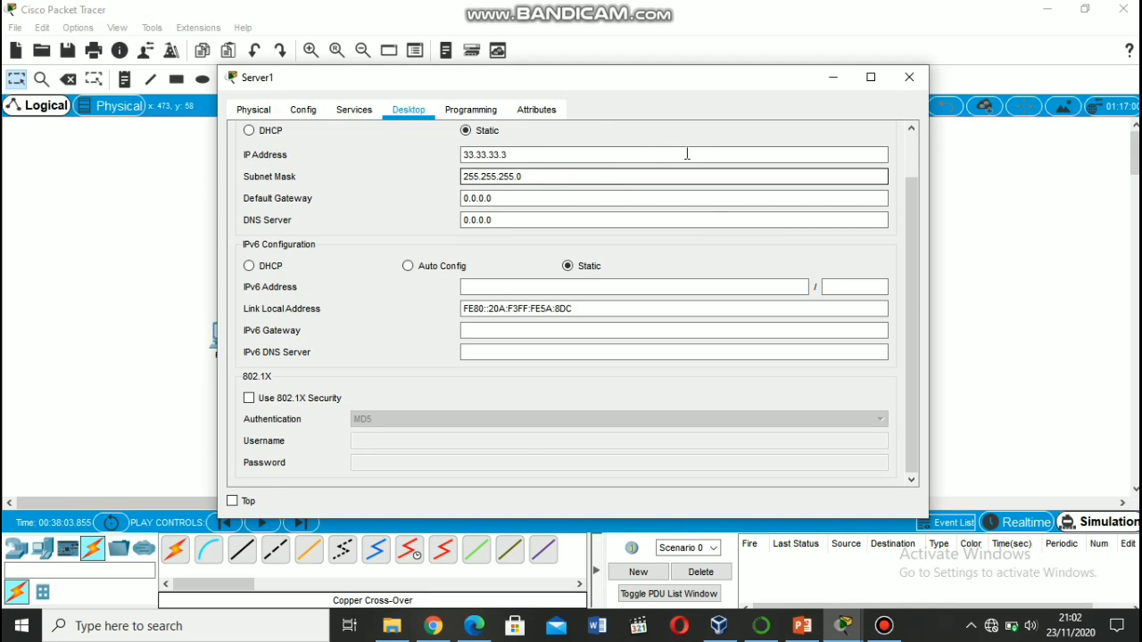
click(909, 76)
click(660, 165)
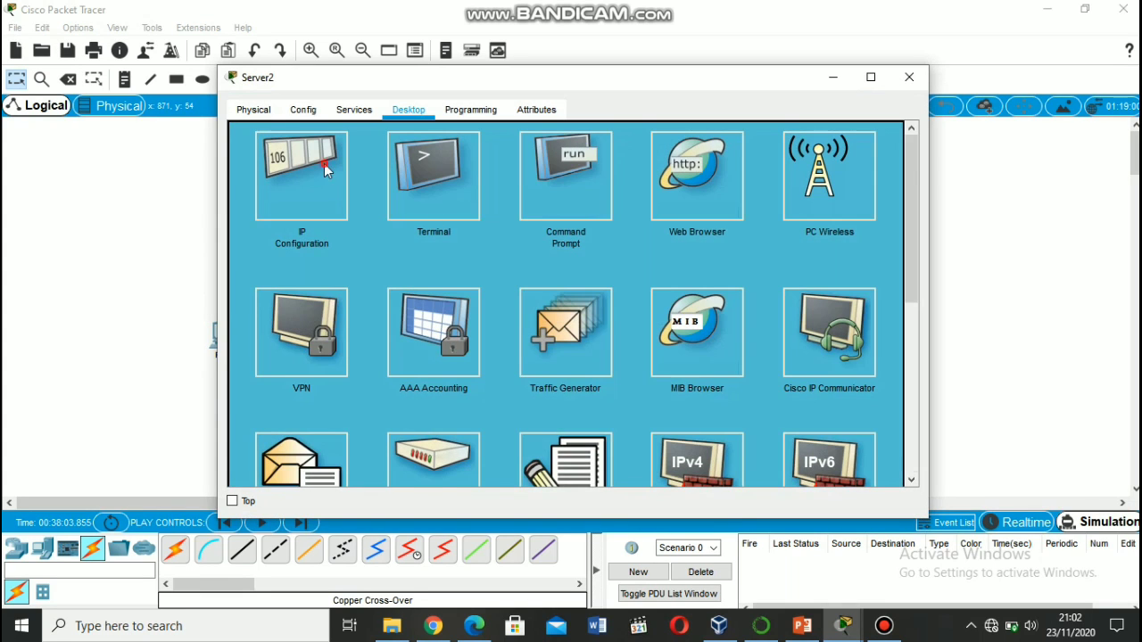
click(324, 165)
click(909, 77)
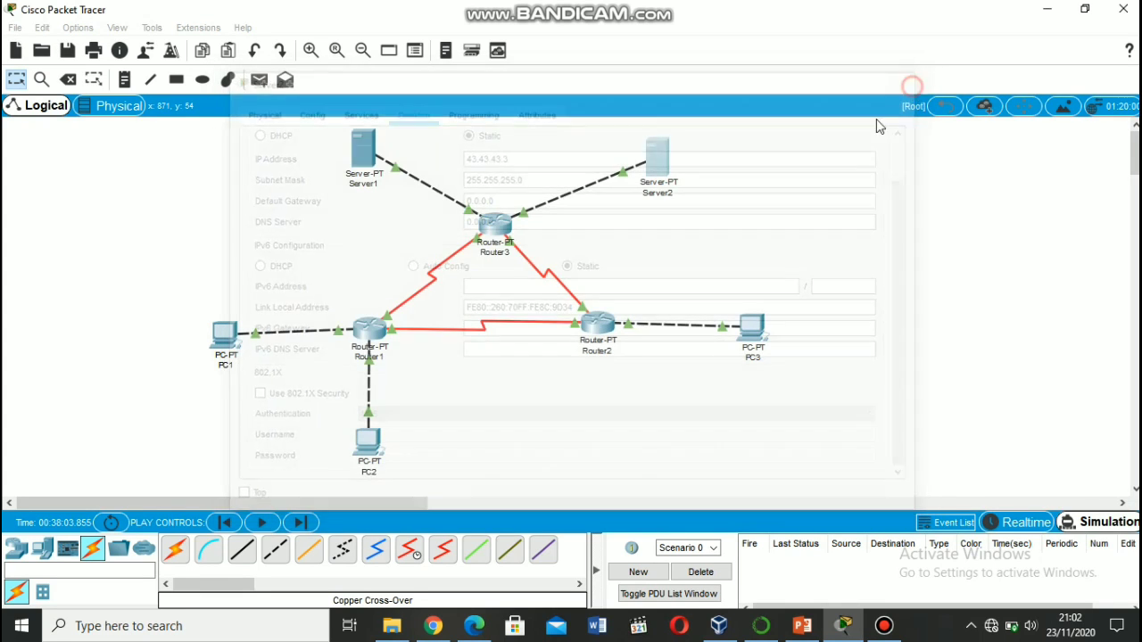
Step: Examine the networks listed under RIP routing on Router1
click(368, 330)
click(412, 218)
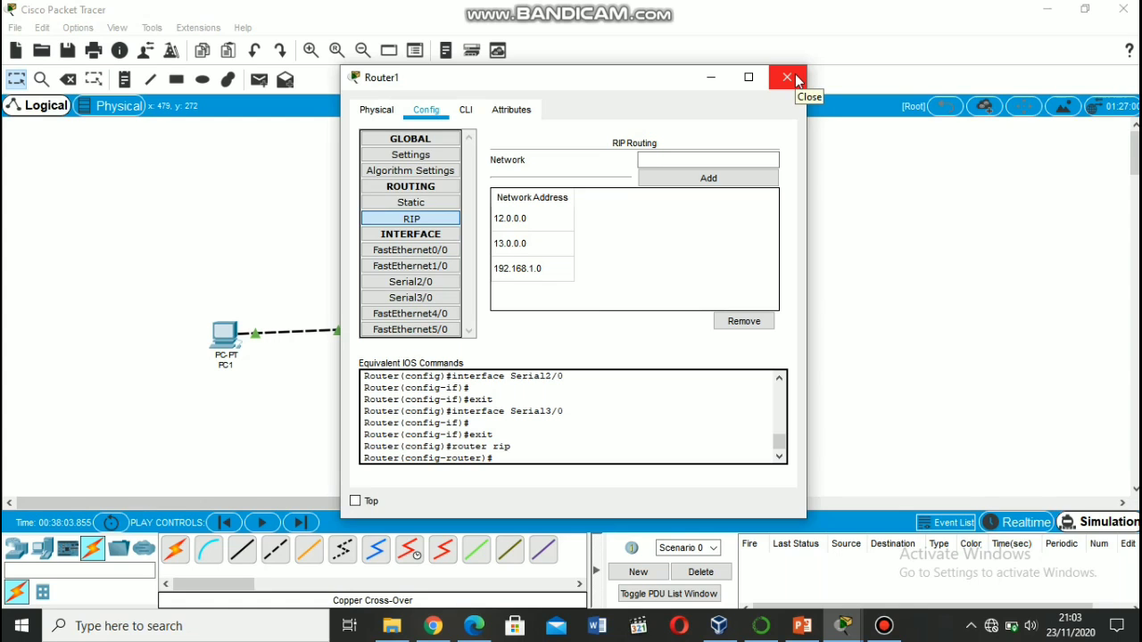
drag(669, 76, 420, 61)
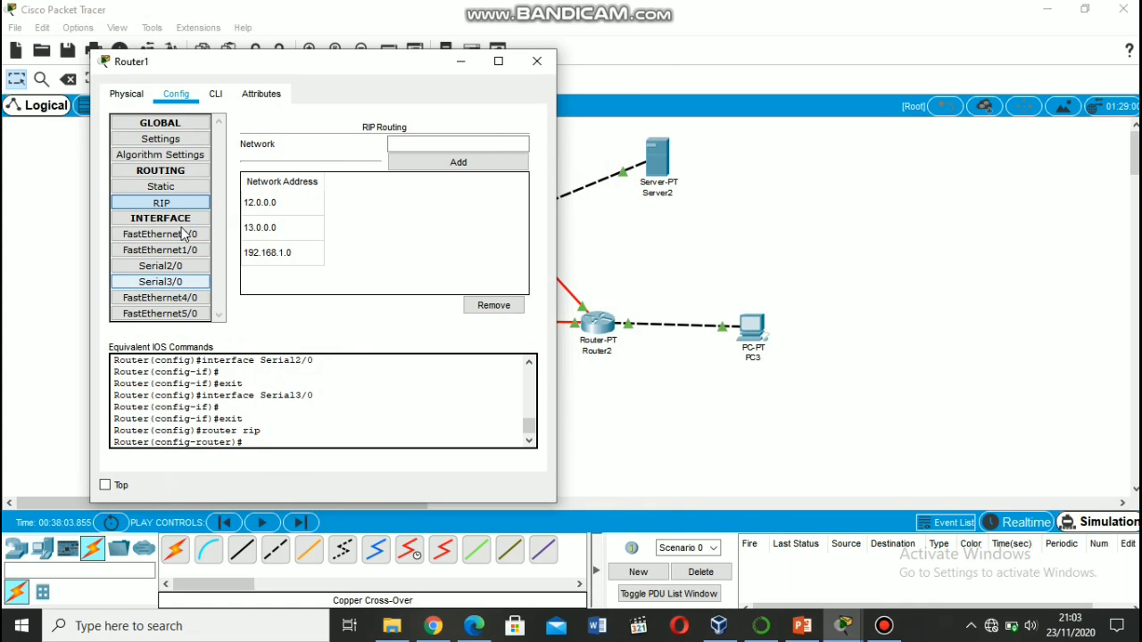
click(538, 64)
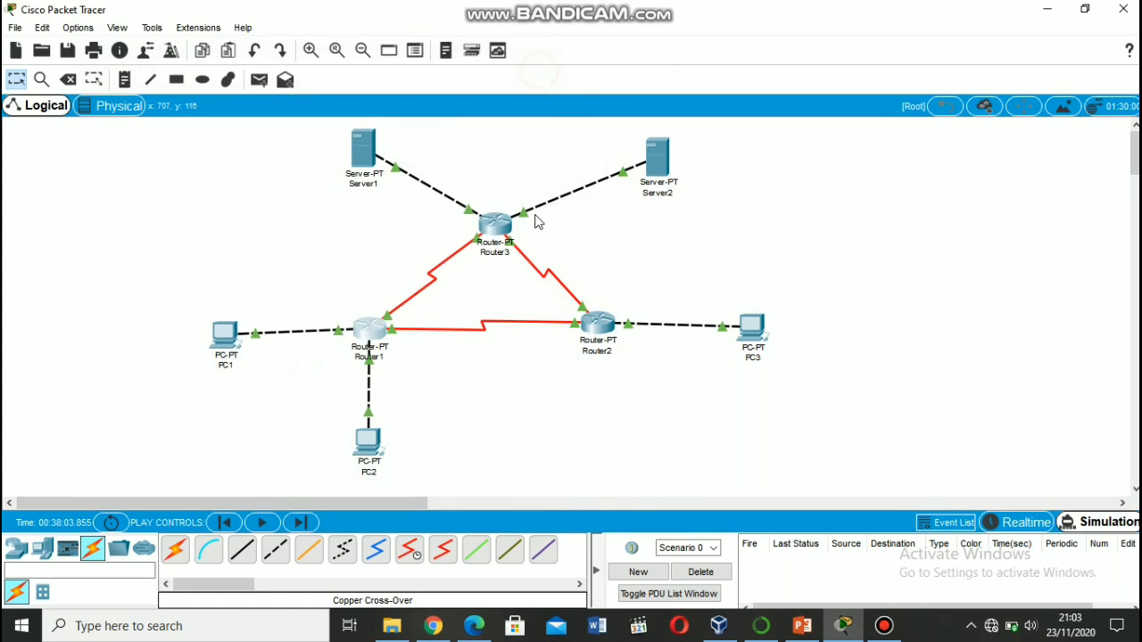
Step: Examine the networks listed under RIP routing on Router2 and Router3
click(597, 327)
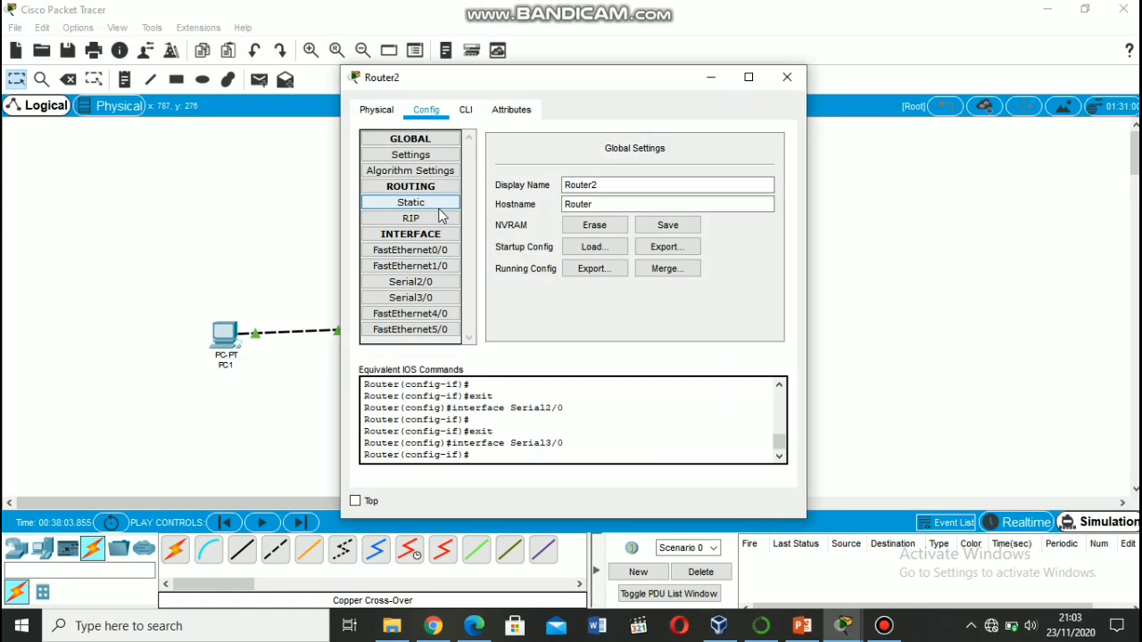
click(411, 218)
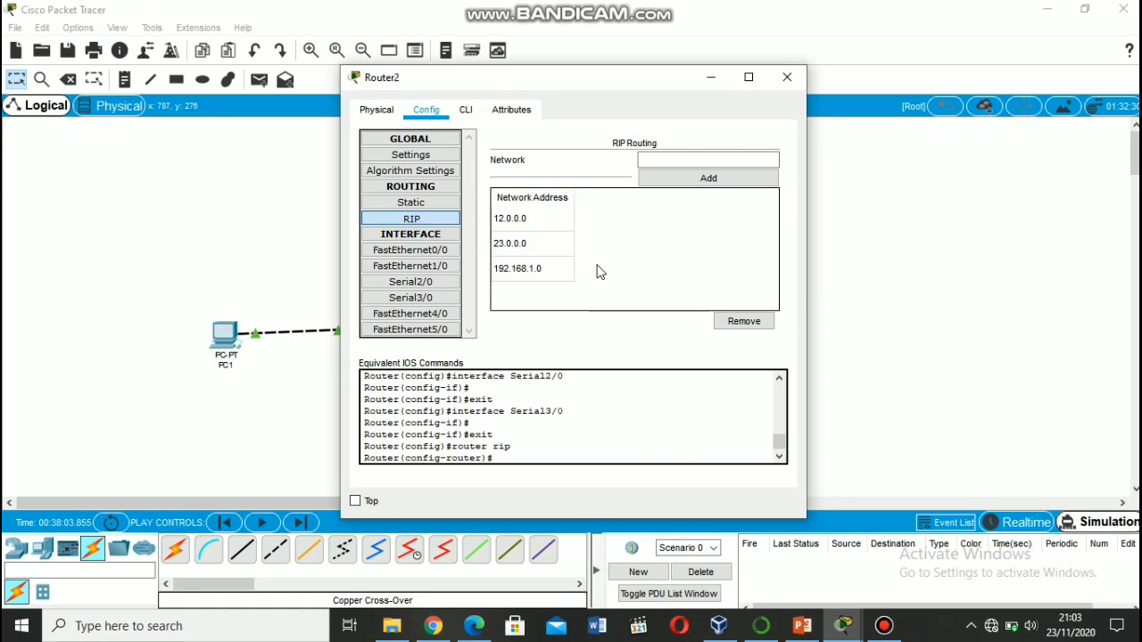
click(785, 80)
click(499, 229)
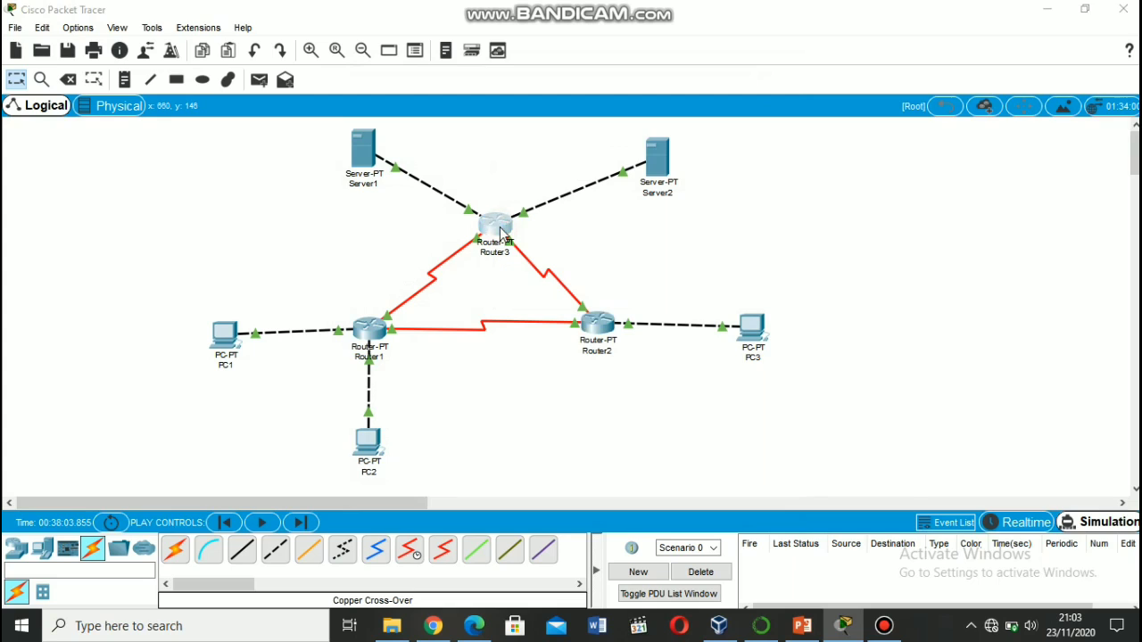
click(414, 220)
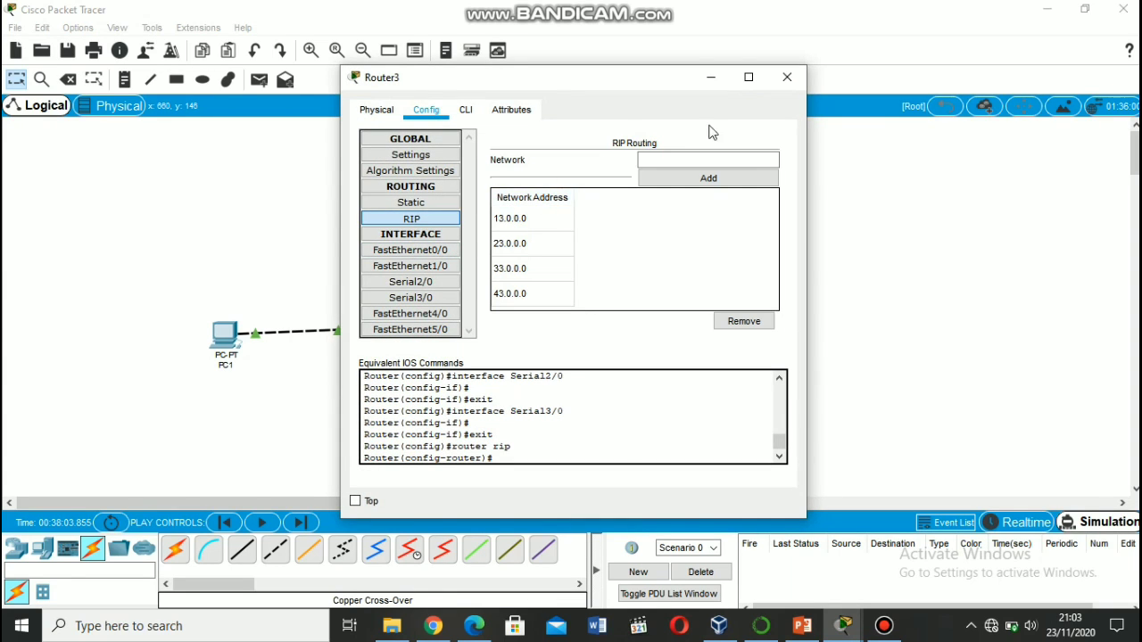
click(786, 78)
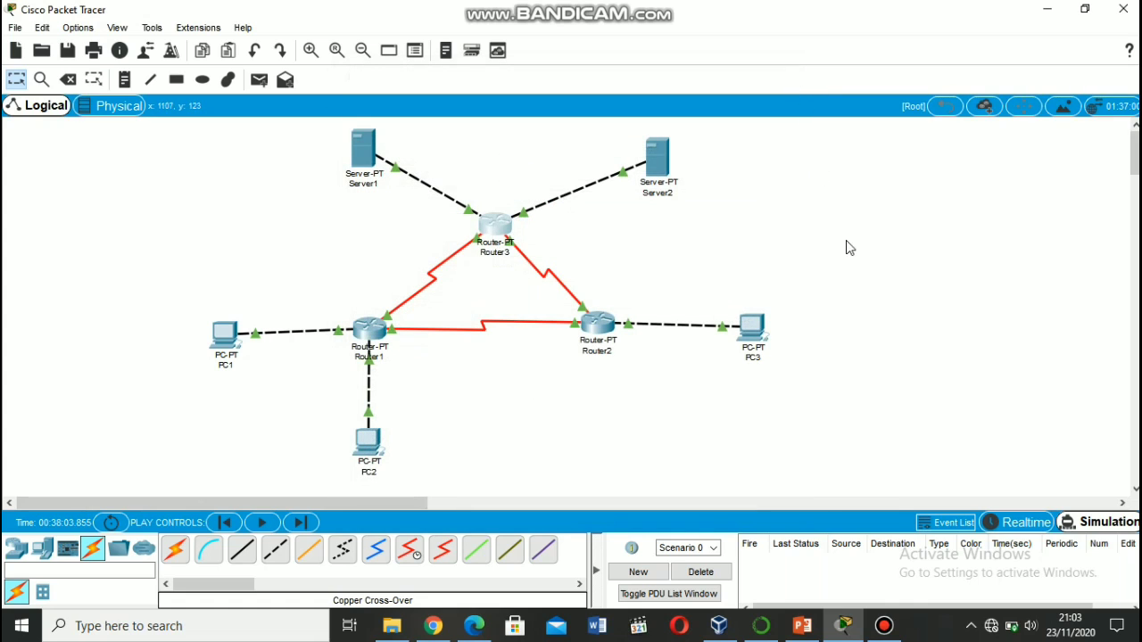
Step: In Simulation mode, add a simple PDU from PC1 to PC2 and check the IPv4 event filters
click(1087, 530)
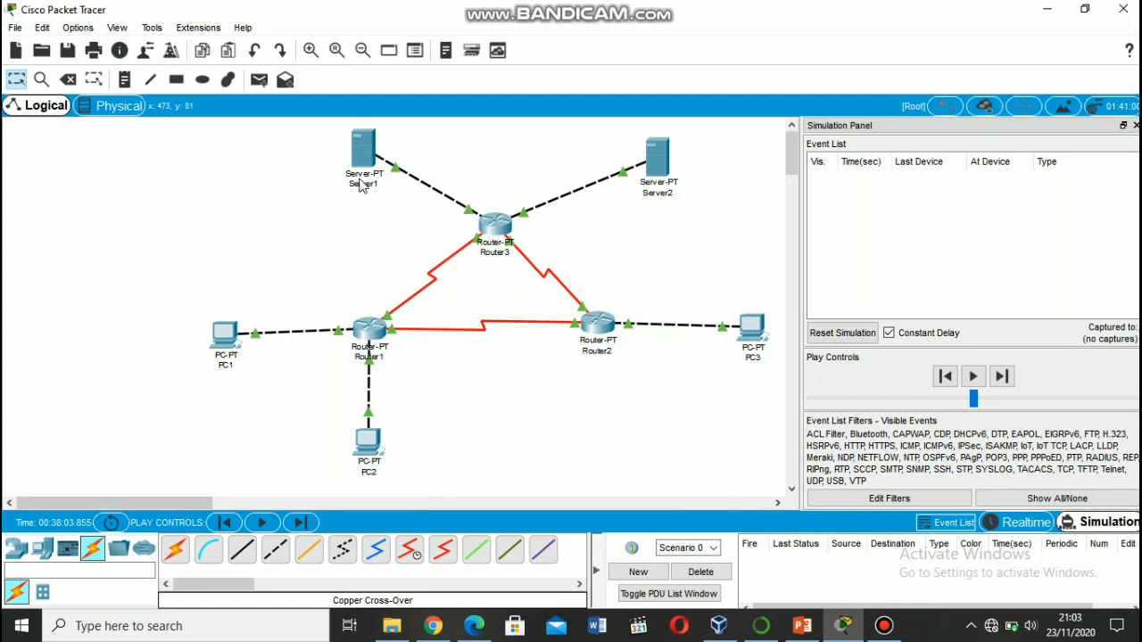
click(258, 79)
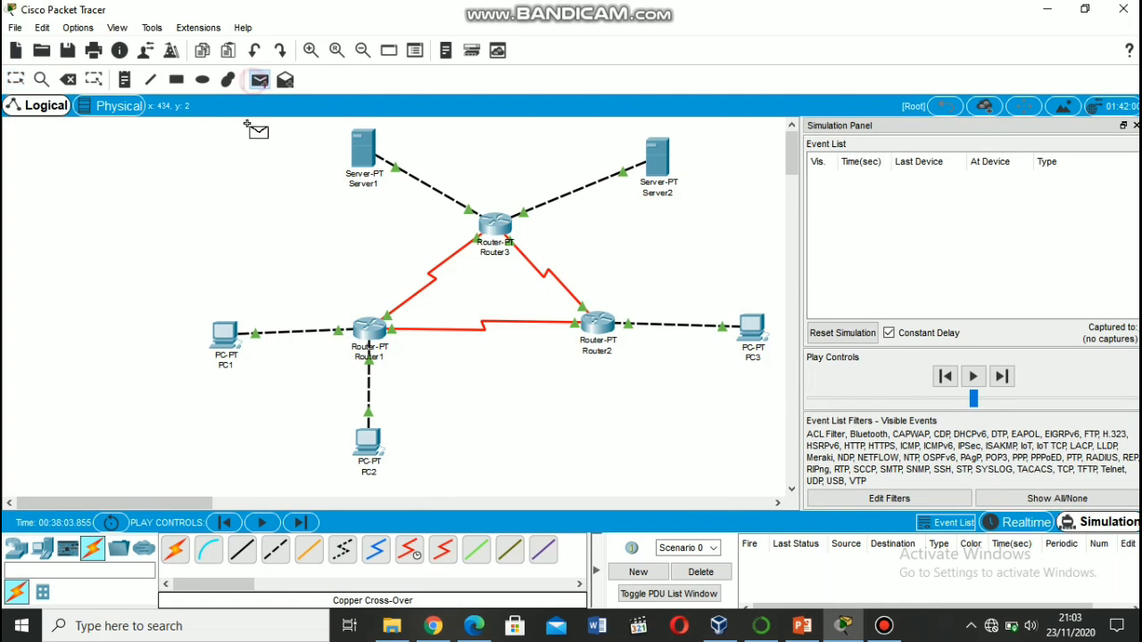
click(228, 337)
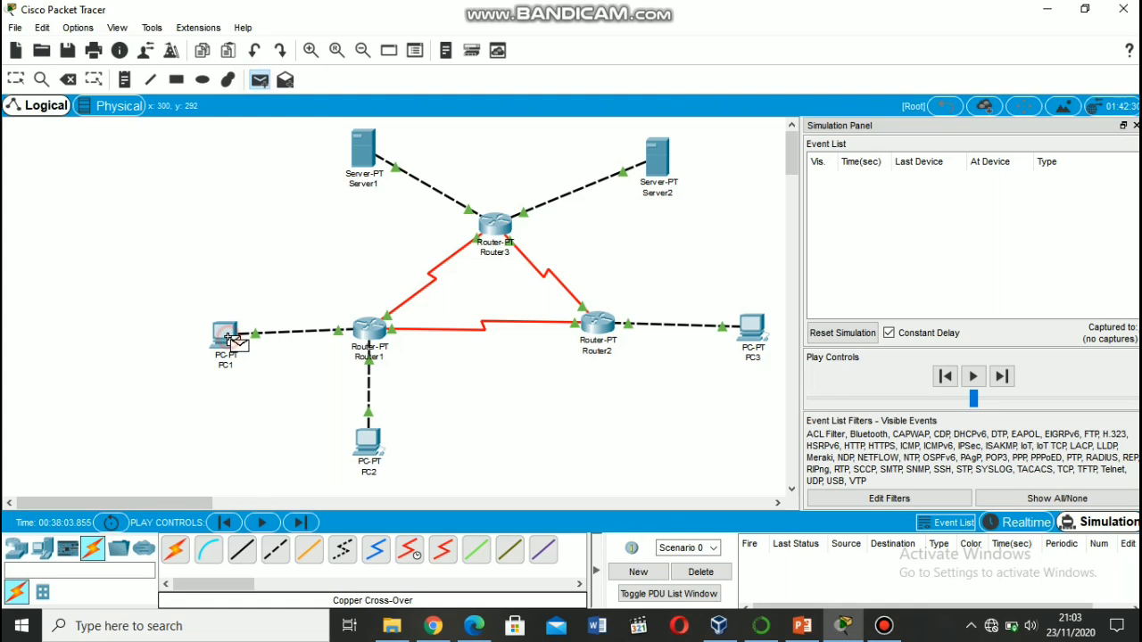
click(367, 444)
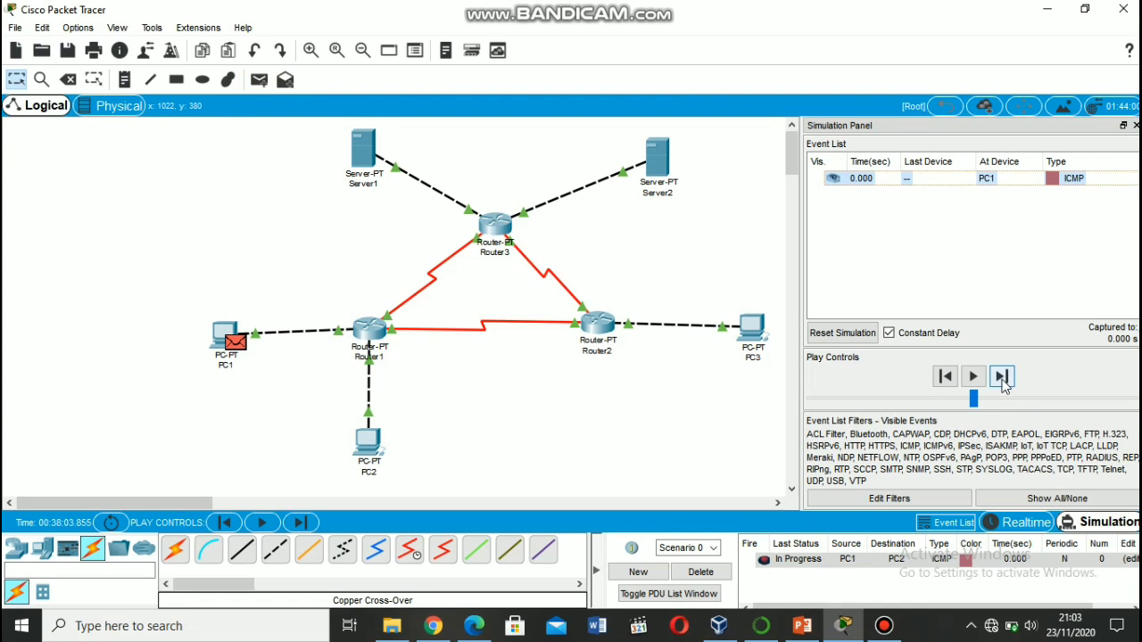
click(888, 497)
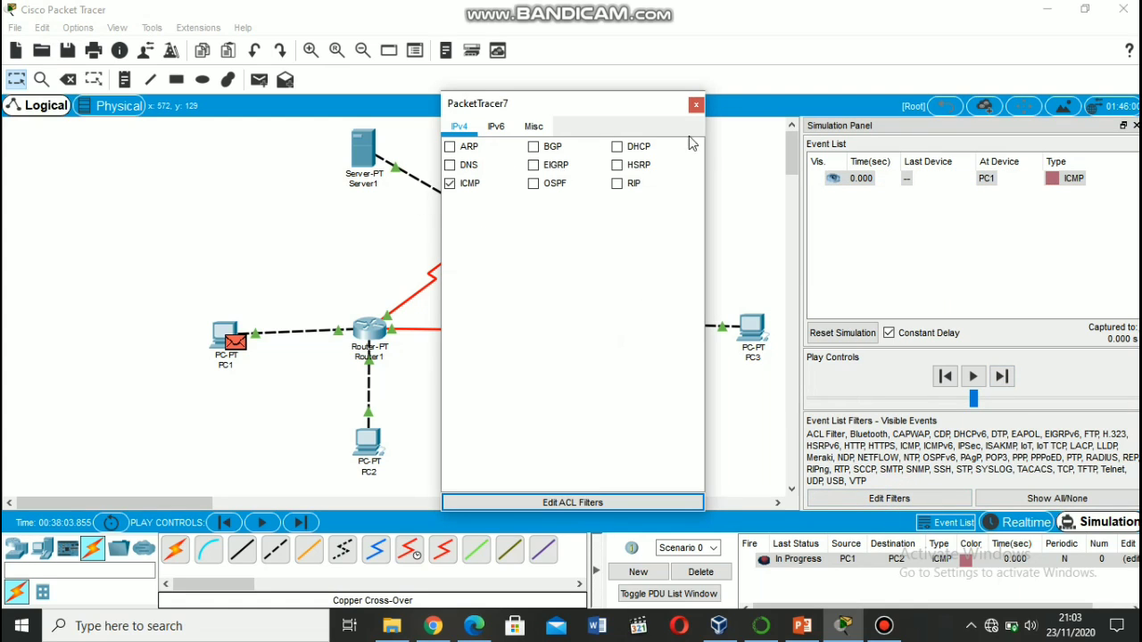
click(700, 107)
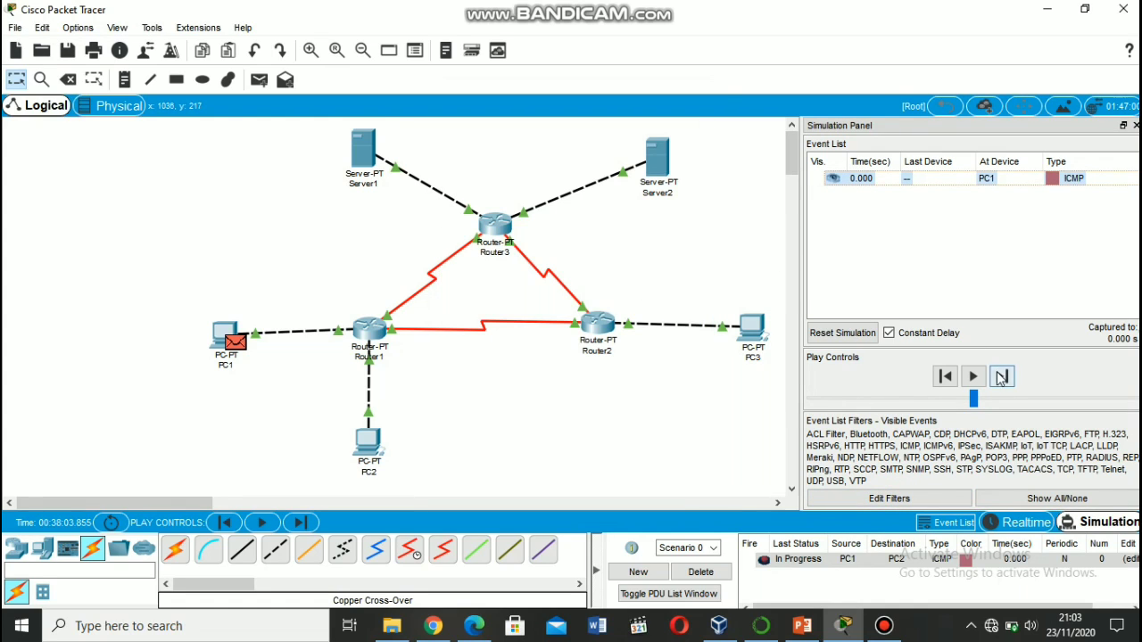
Step: Step the PC1-to-PC2 ping forward event by event until its reply returns to PC1, and delete the scenario's PDU
click(1001, 377)
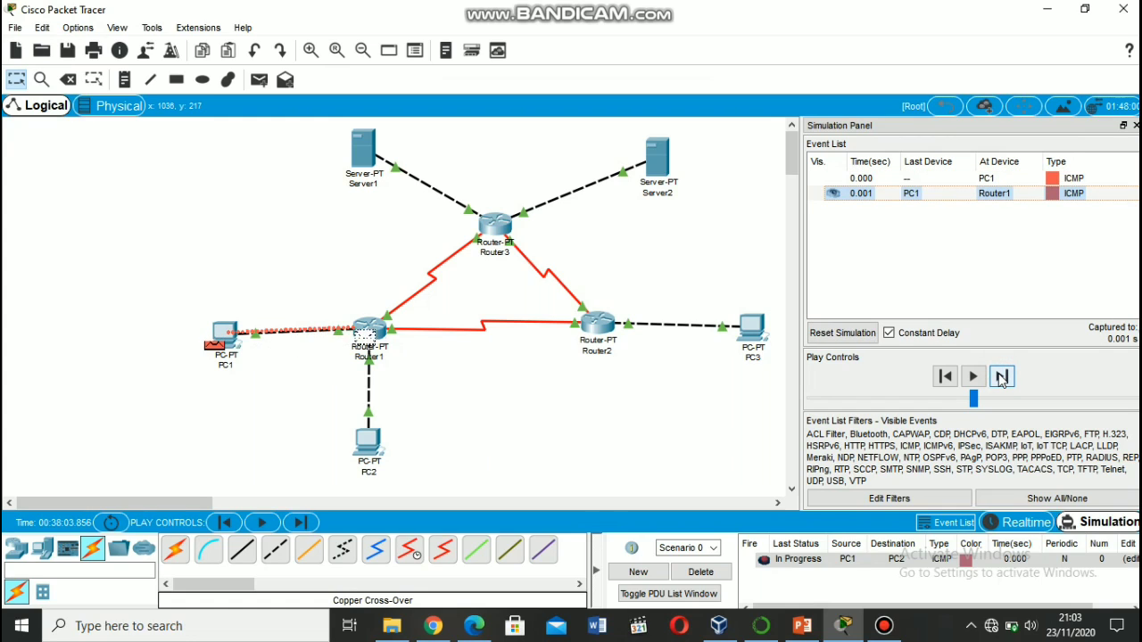
click(1001, 376)
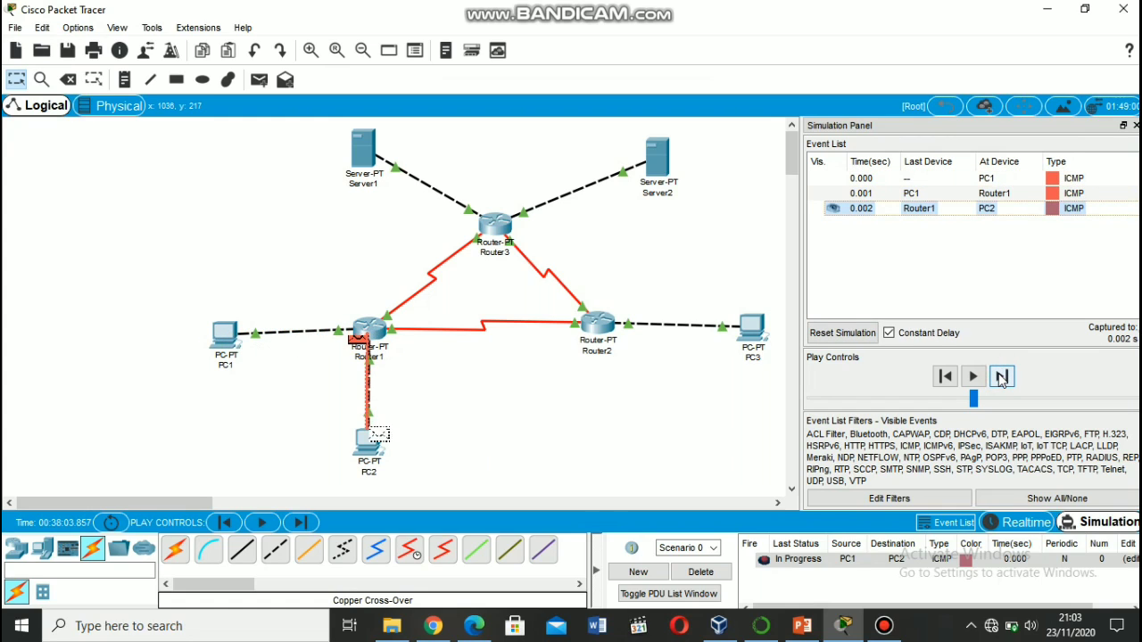
click(1001, 376)
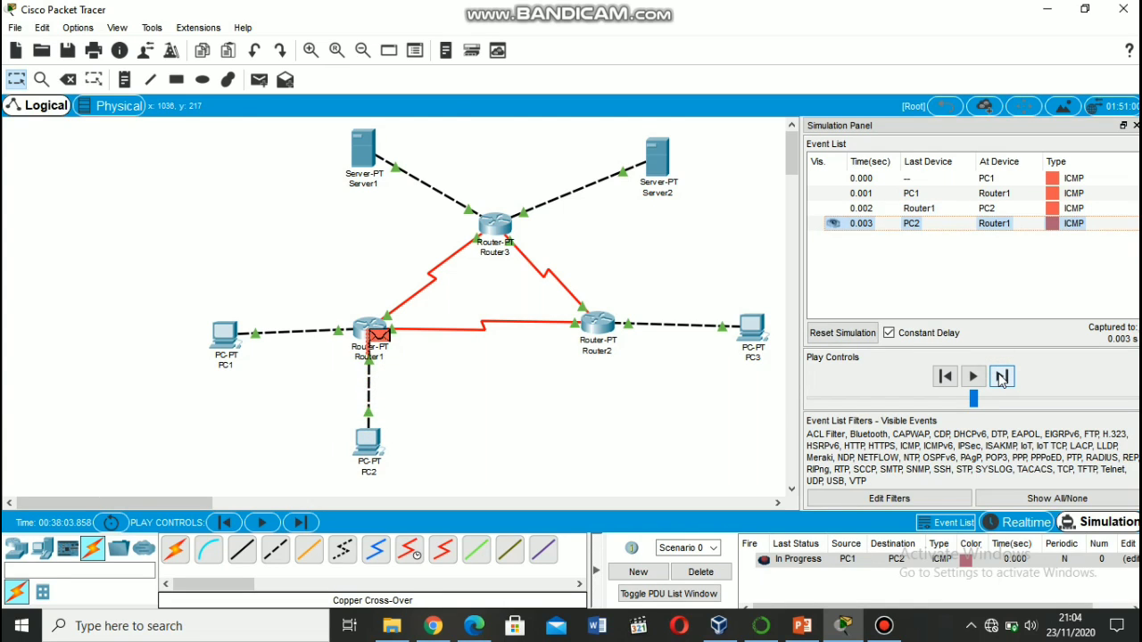
click(1000, 377)
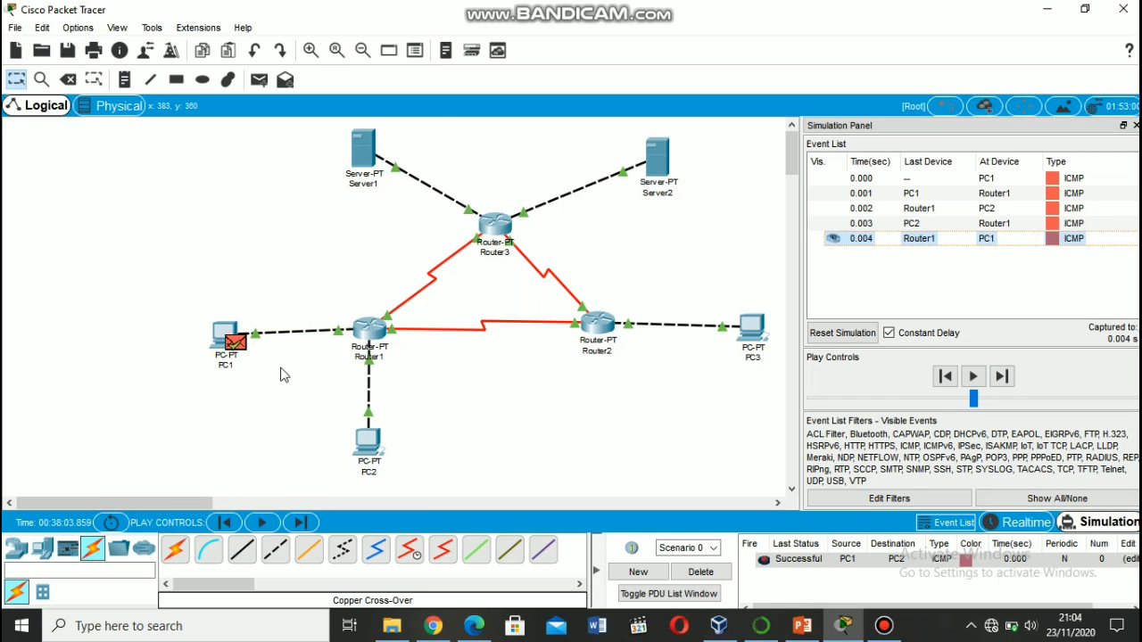
click(701, 571)
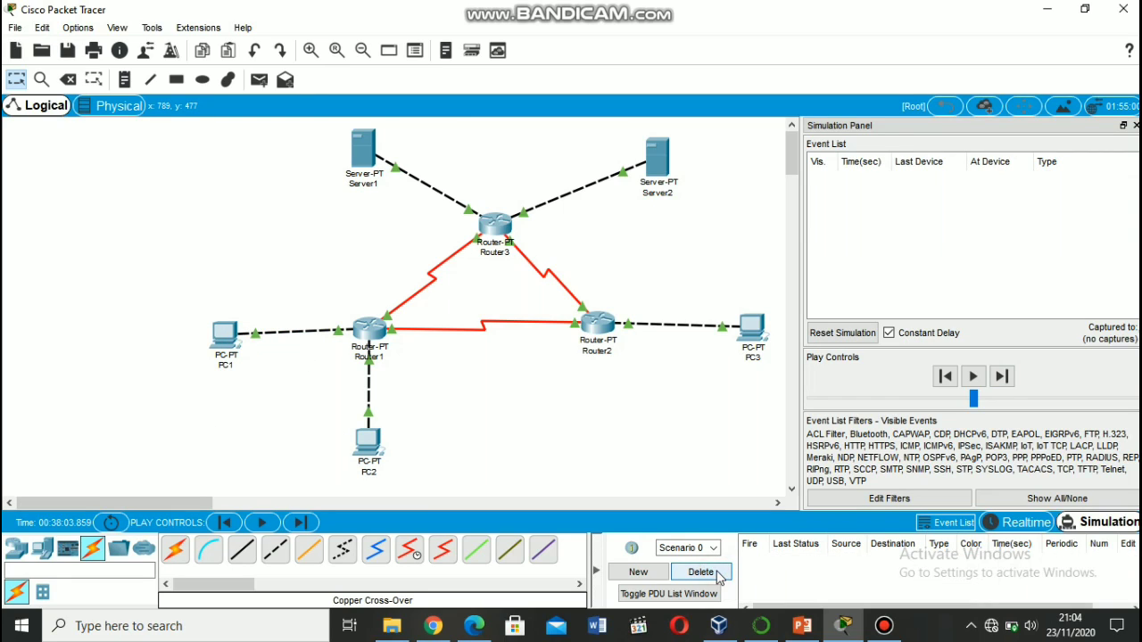
Step: Add a simple PDU with PC1 as source and PC3 as destination
click(259, 79)
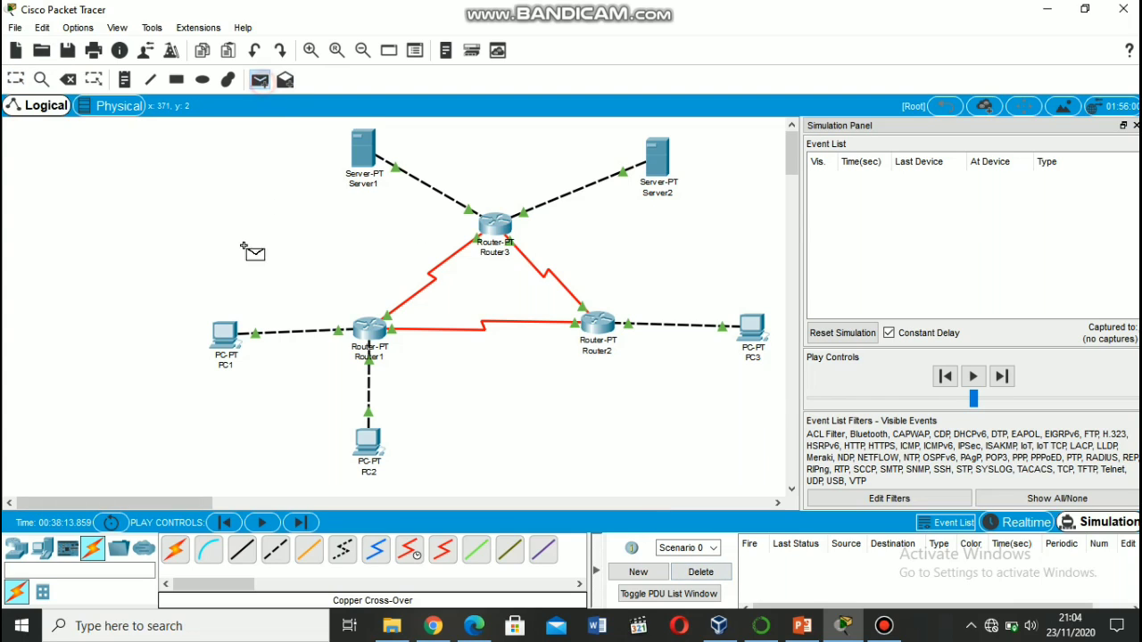
click(225, 331)
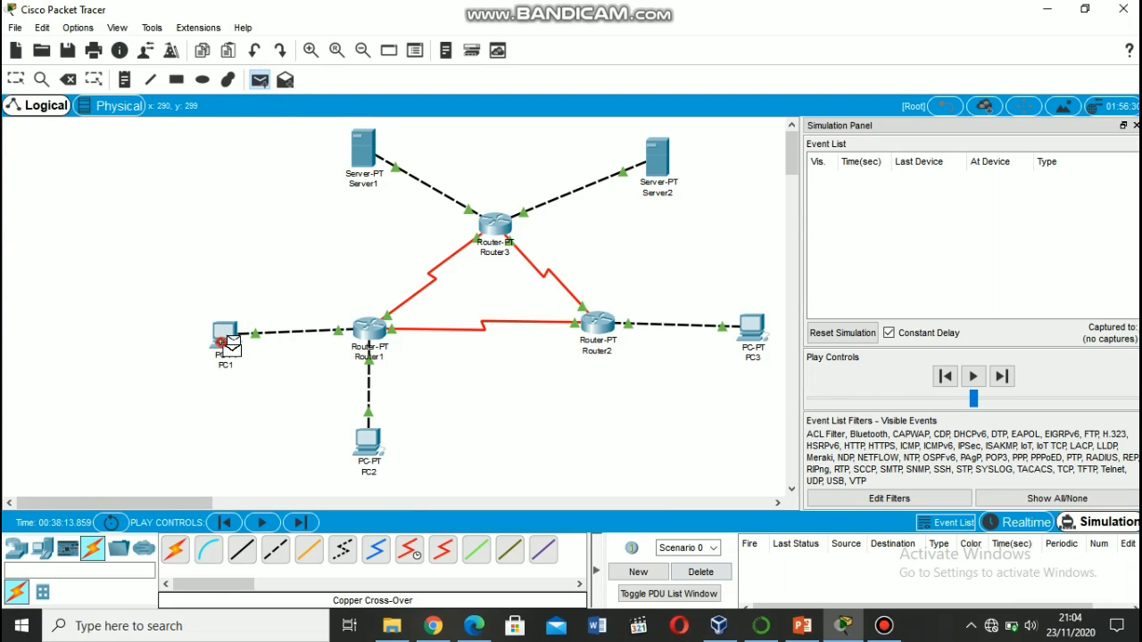
click(752, 329)
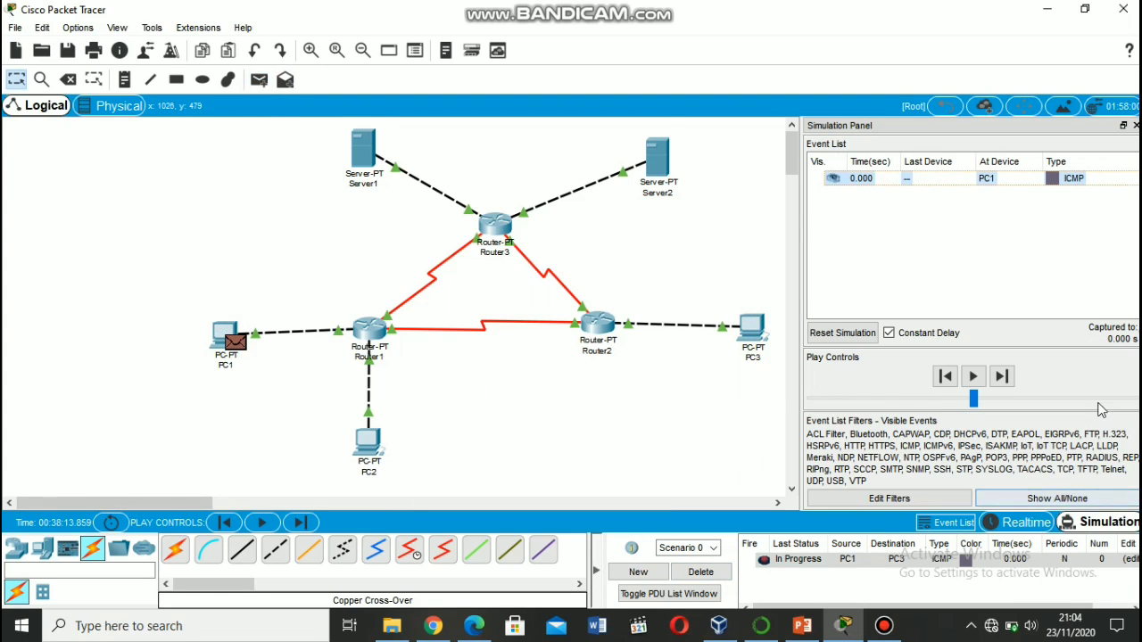
Step: Step the PC1-to-PC3 ping forward through the routers until its reply returns to PC1, and clear it from the scenario
click(1002, 378)
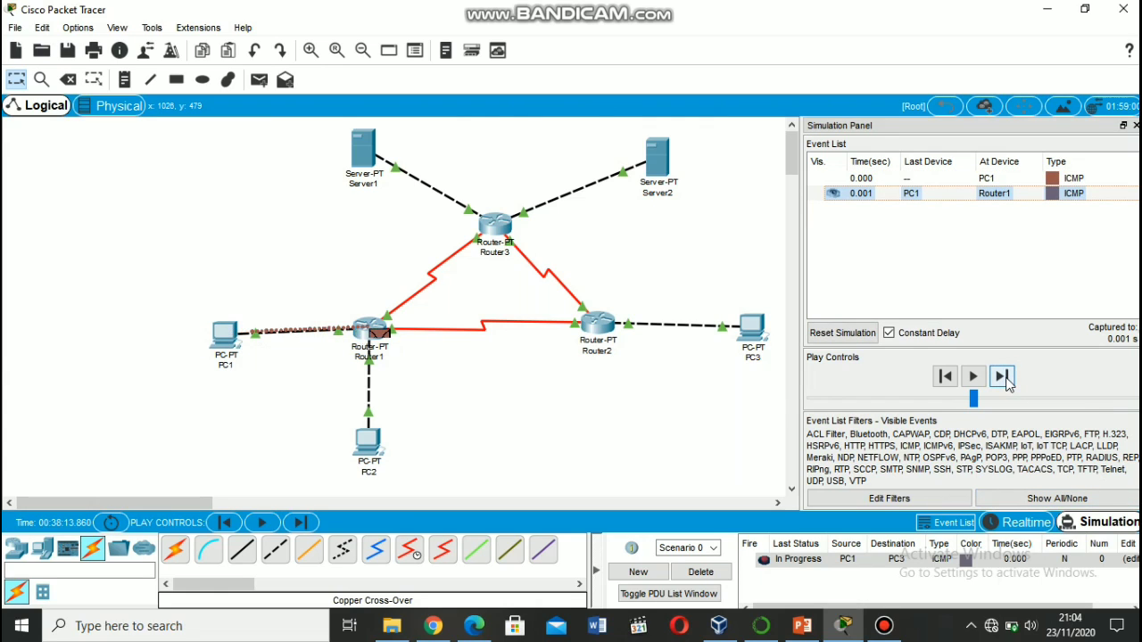
click(1003, 378)
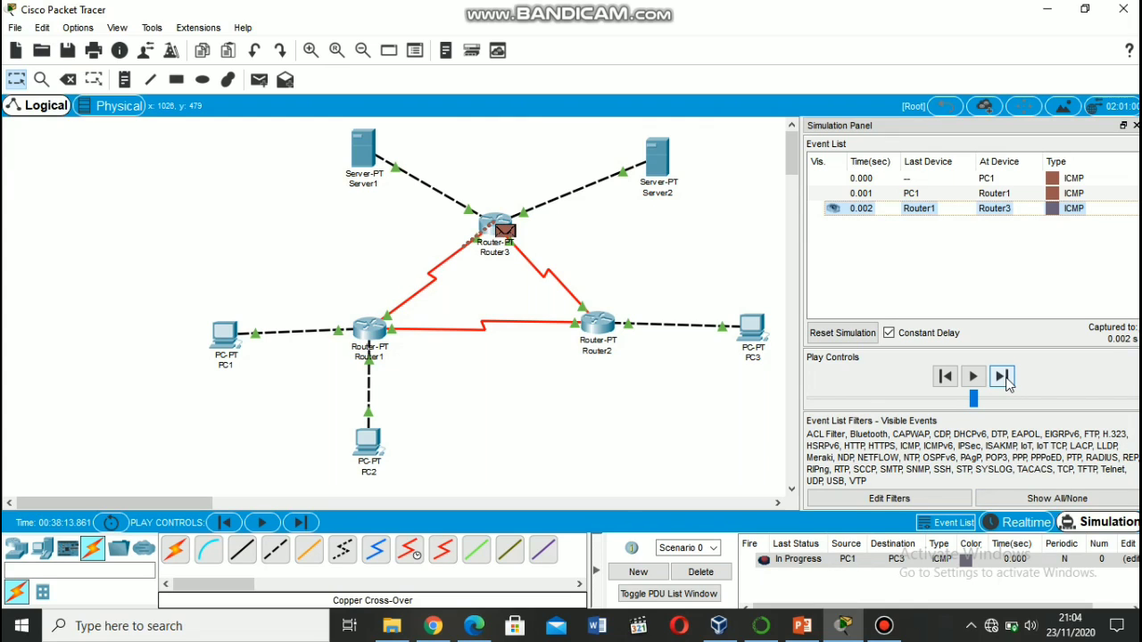
click(1002, 377)
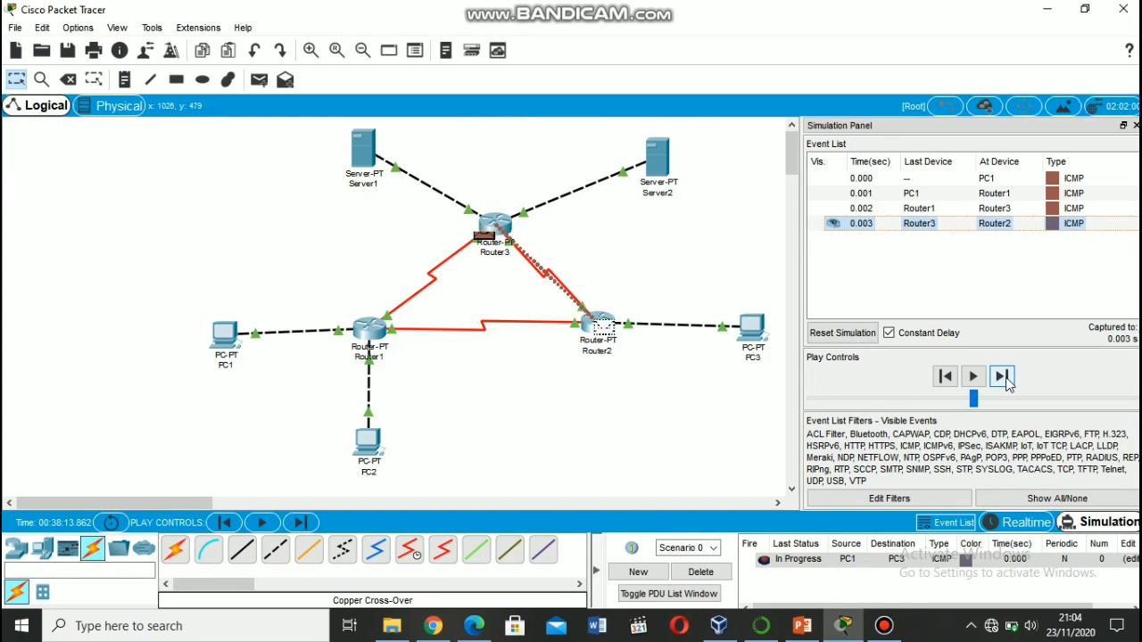
click(1005, 379)
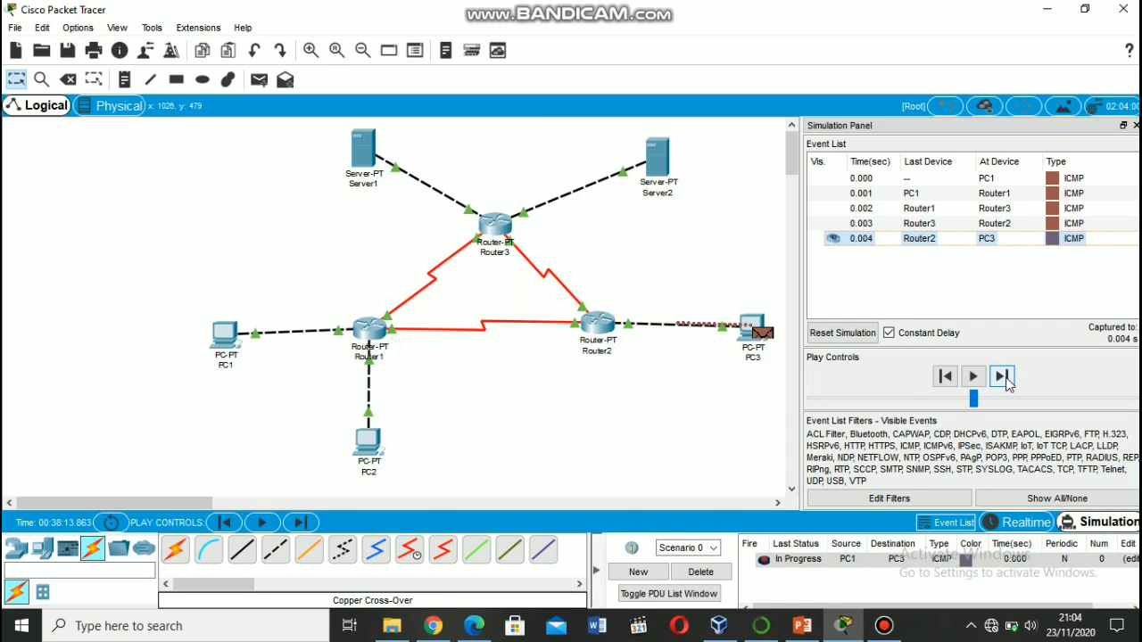
click(1002, 377)
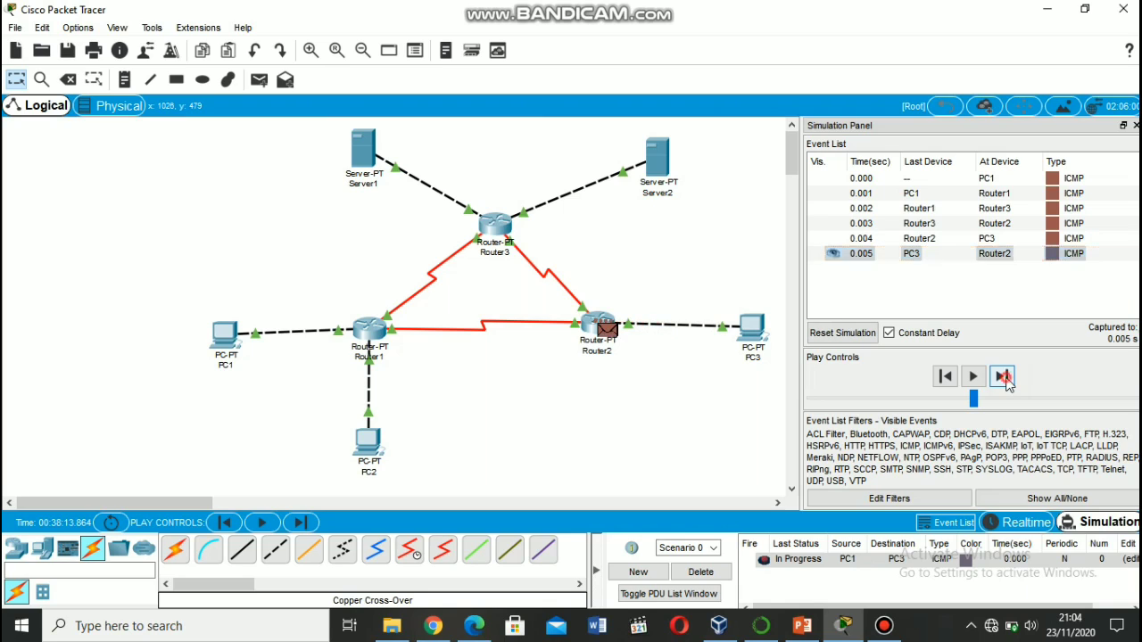
click(1003, 377)
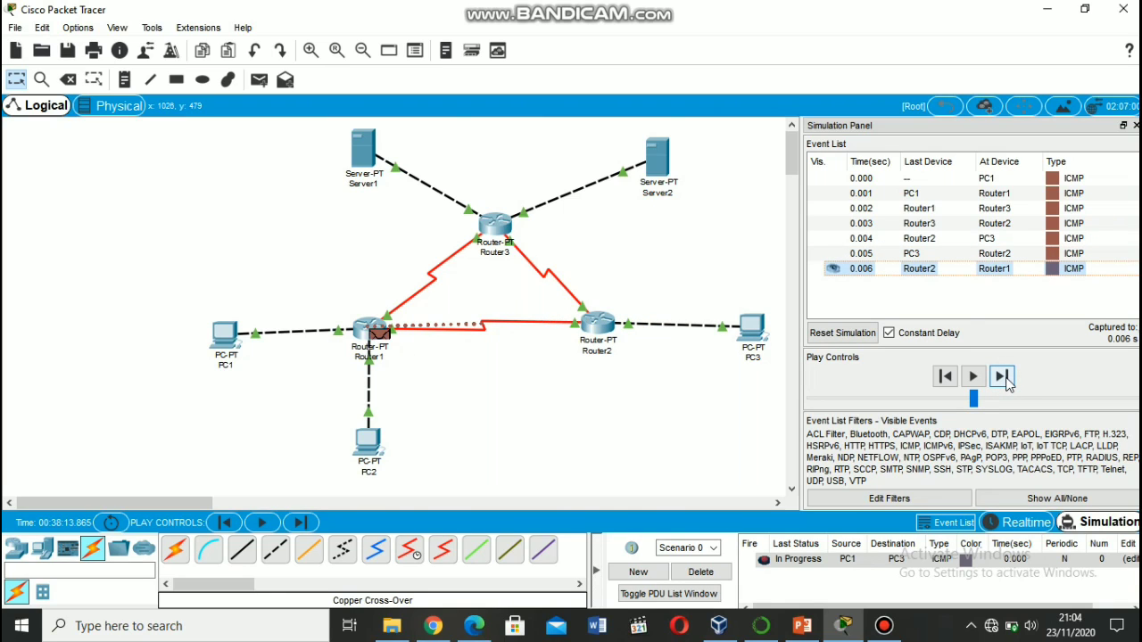
click(1002, 377)
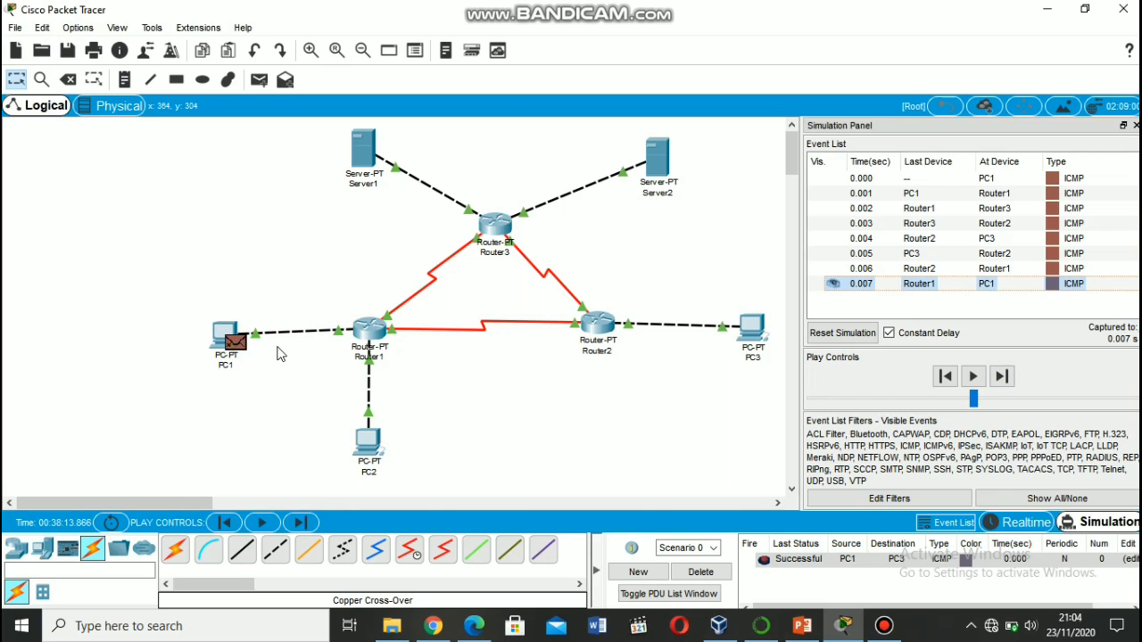
click(700, 572)
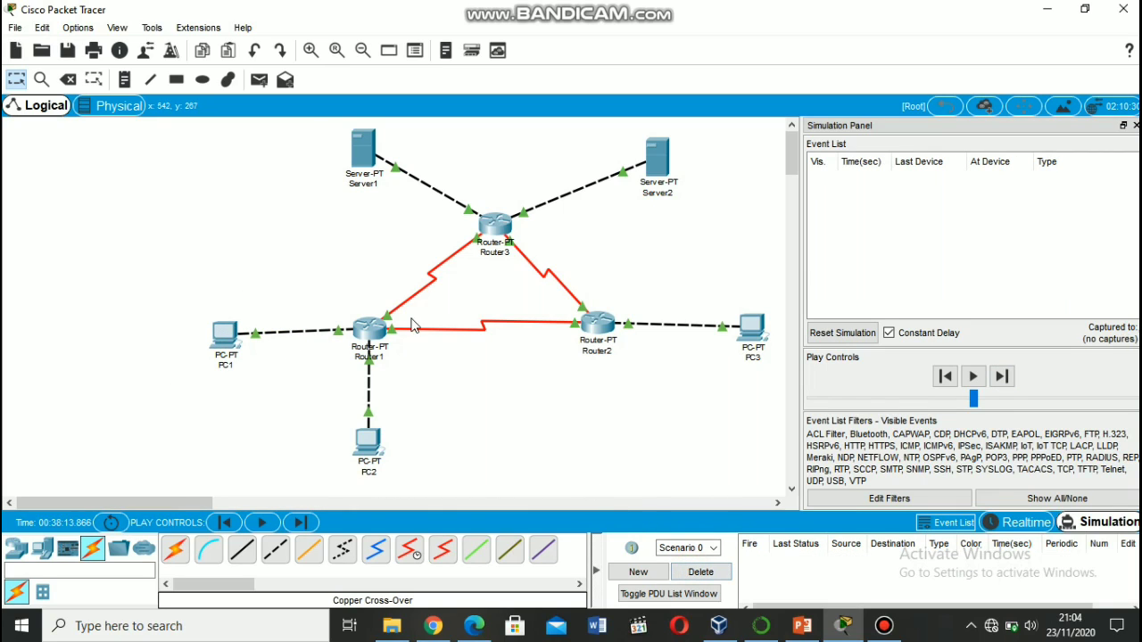
click(285, 80)
click(752, 340)
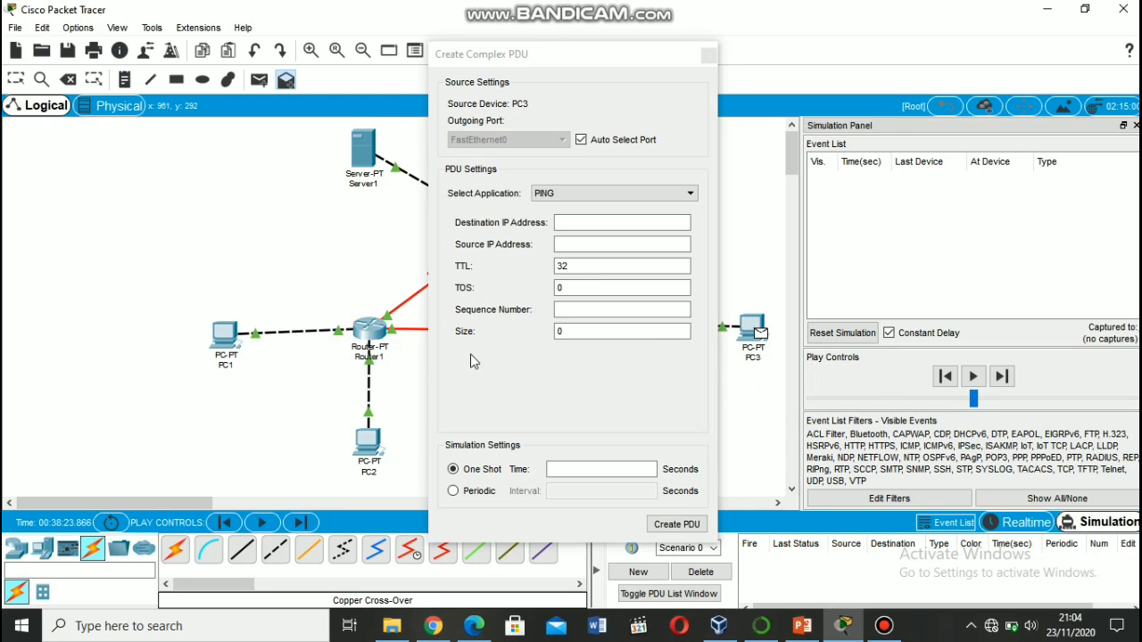
click(707, 57)
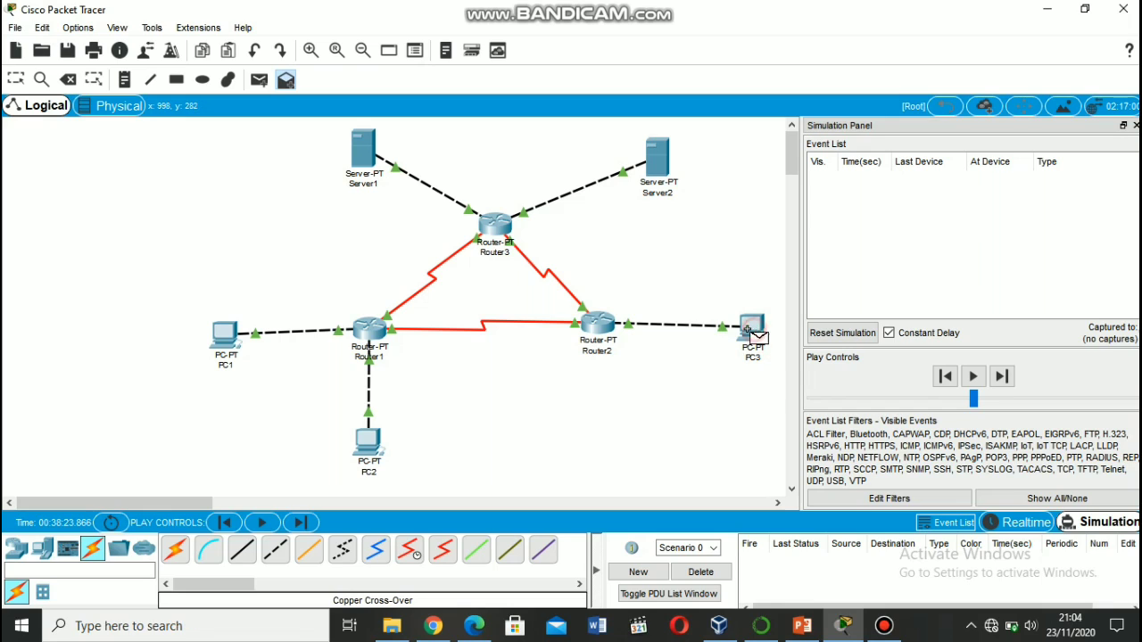
Step: Add a simple PDU with PC3 as source and PC1 as destination
click(260, 79)
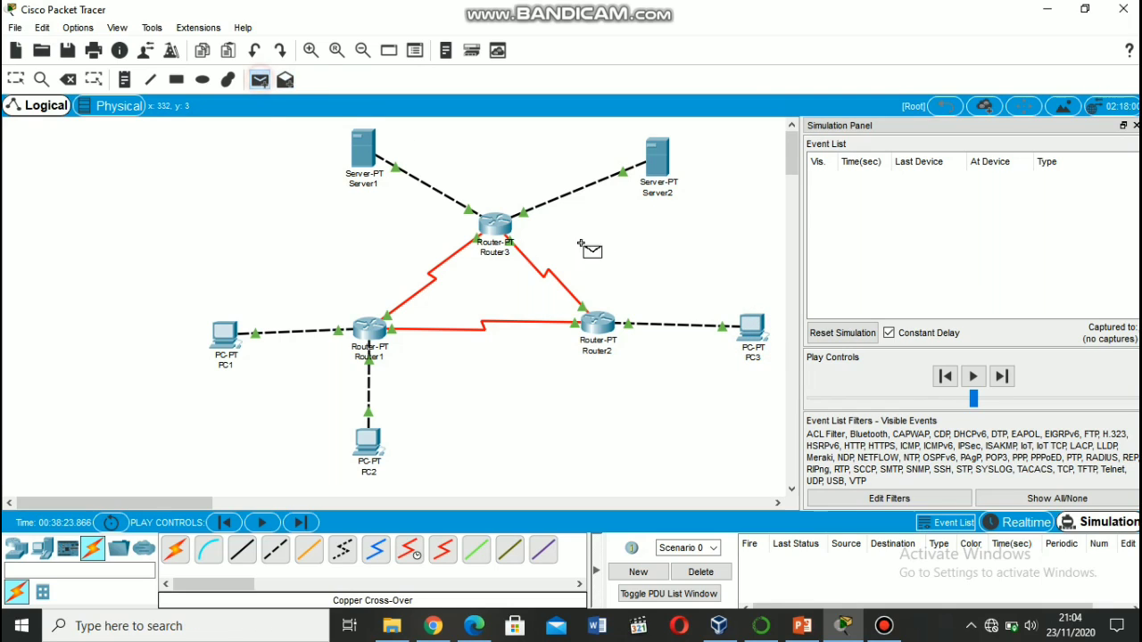
click(746, 323)
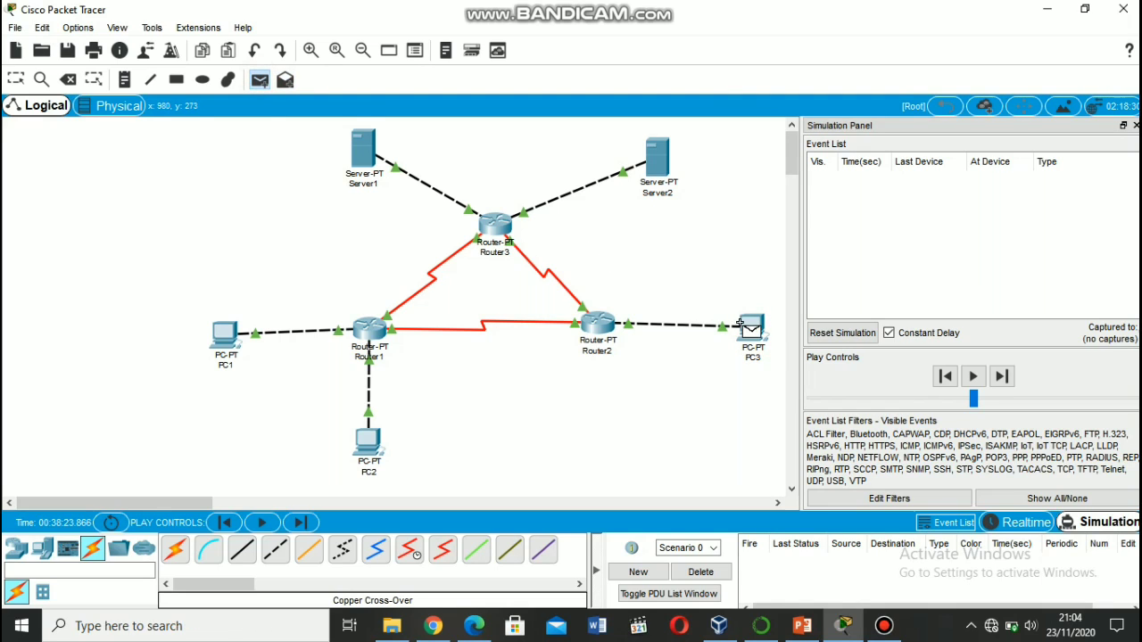
click(223, 344)
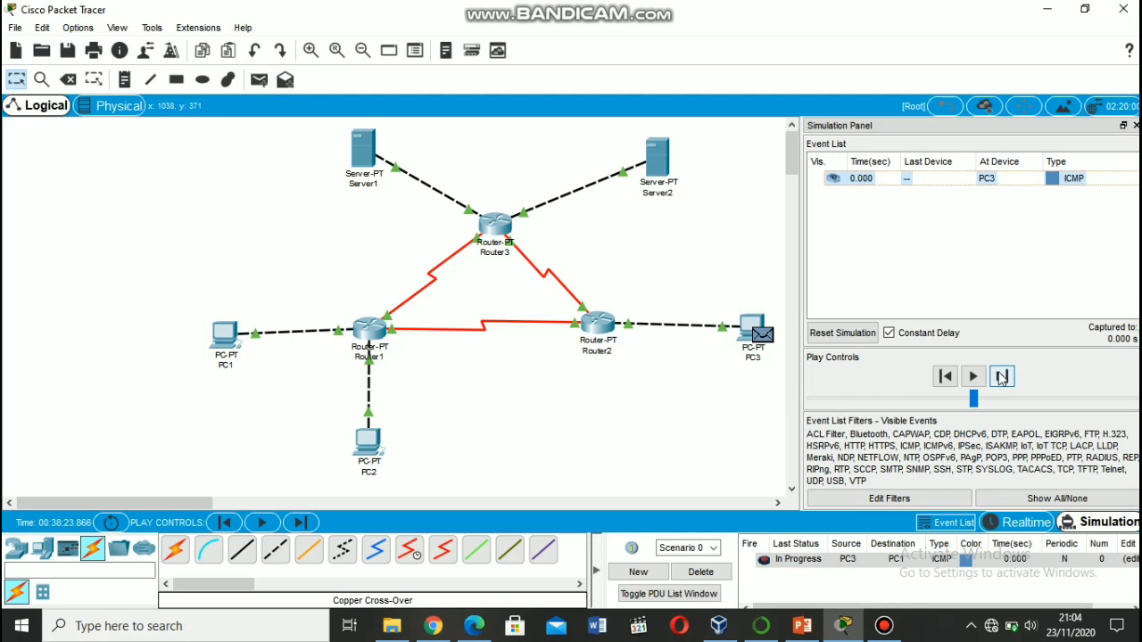
Step: Step the PC3-to-PC1 ping forward event by event until its reply returns to PC3, and delete the scenario's PDU
click(1002, 376)
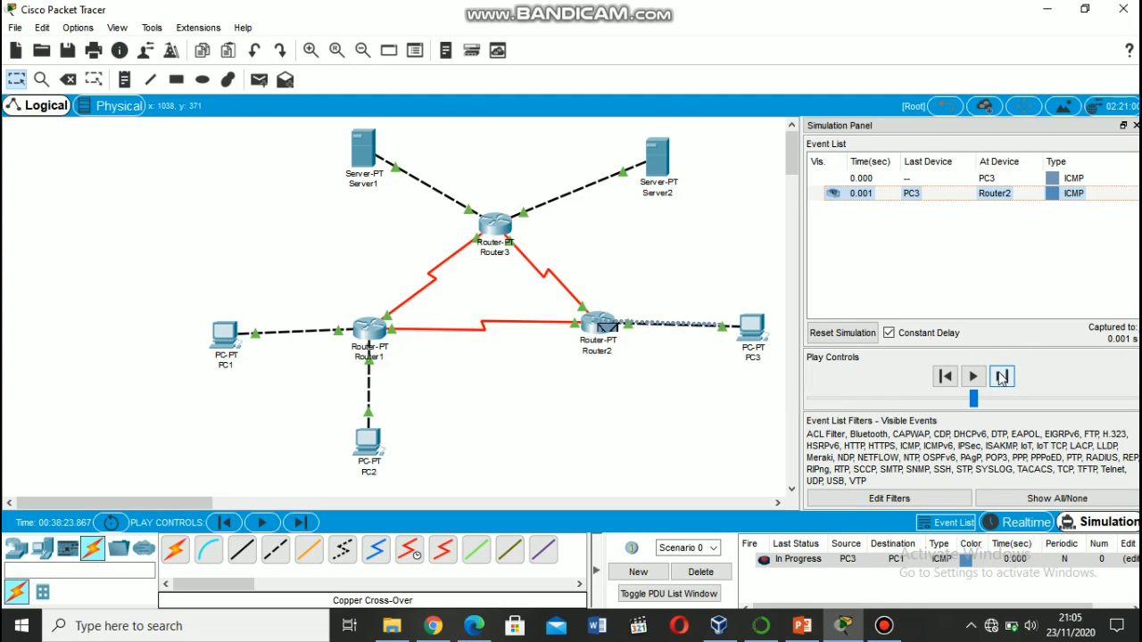
click(1002, 377)
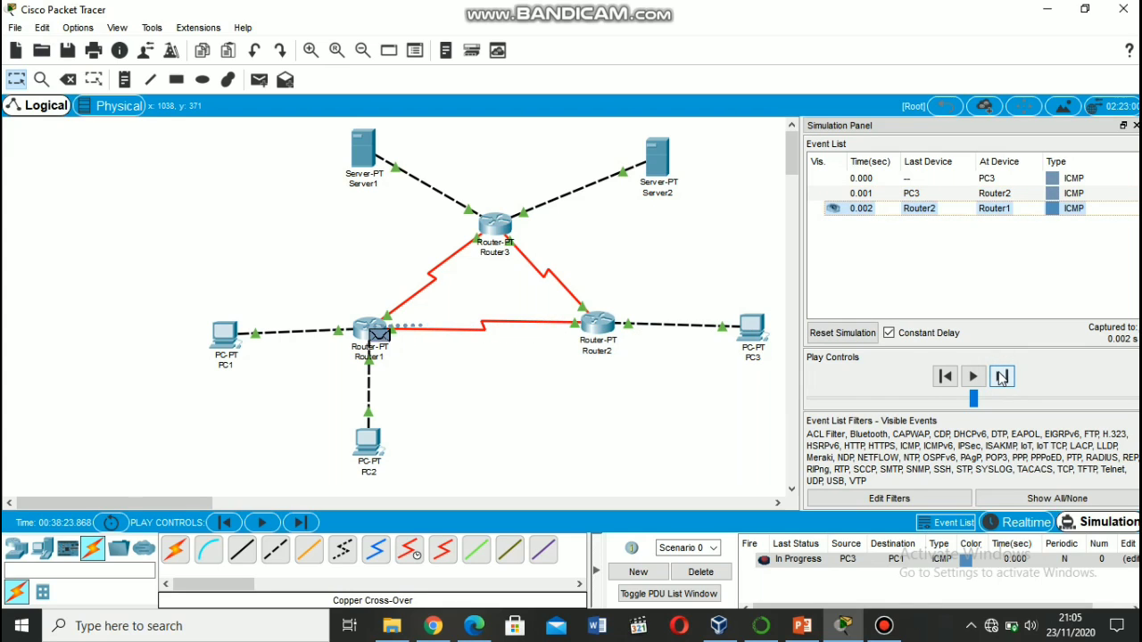
click(1001, 376)
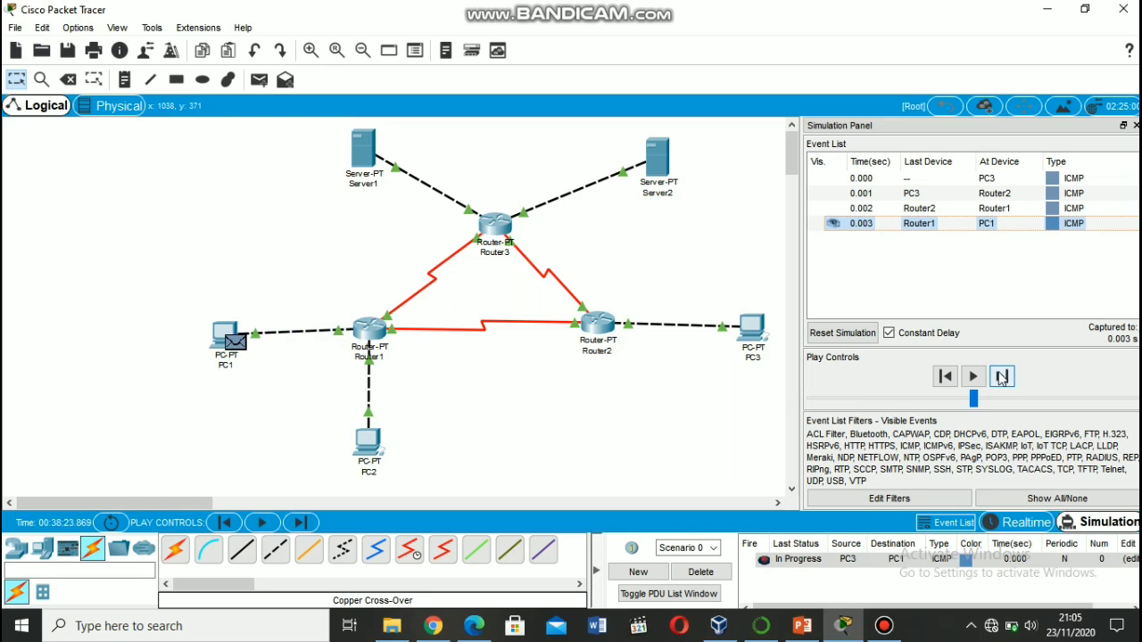
click(1002, 376)
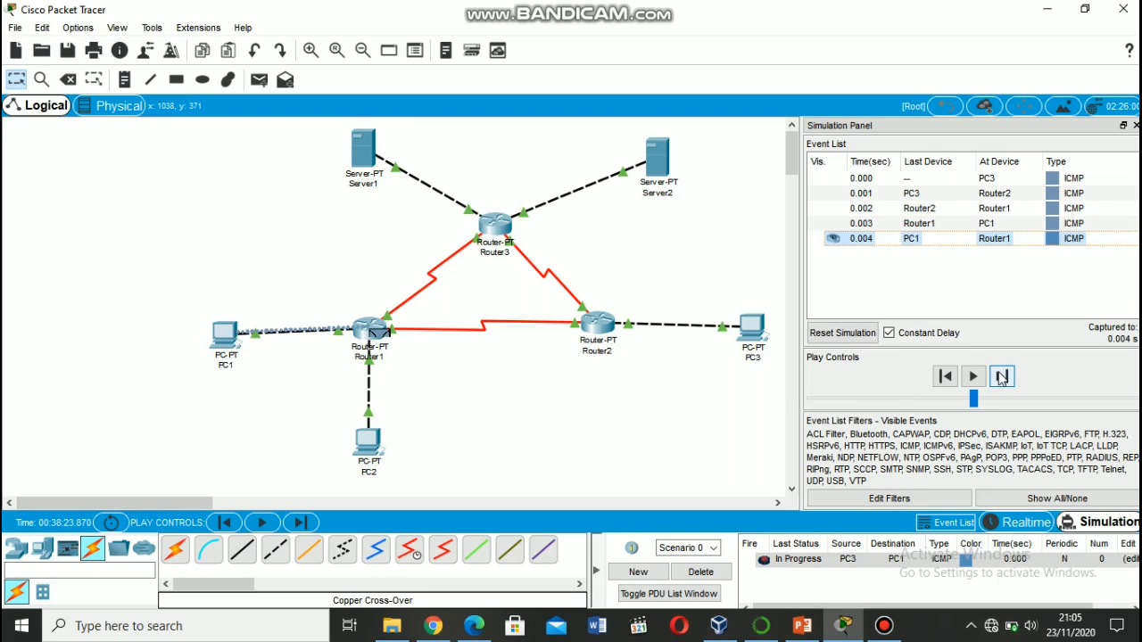
click(1002, 376)
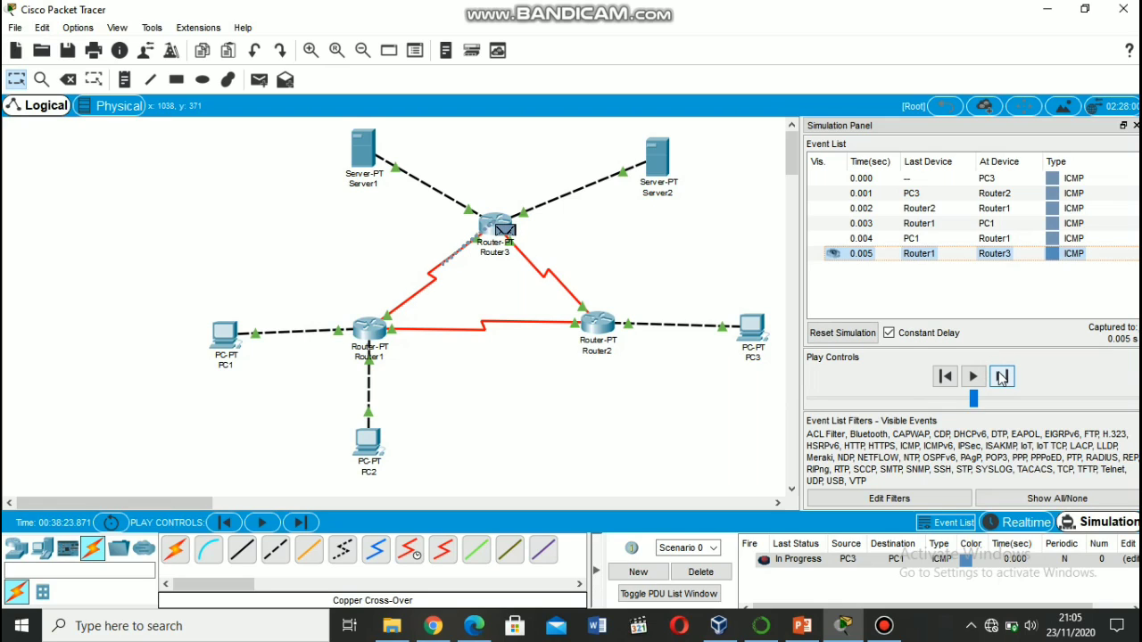
click(1001, 377)
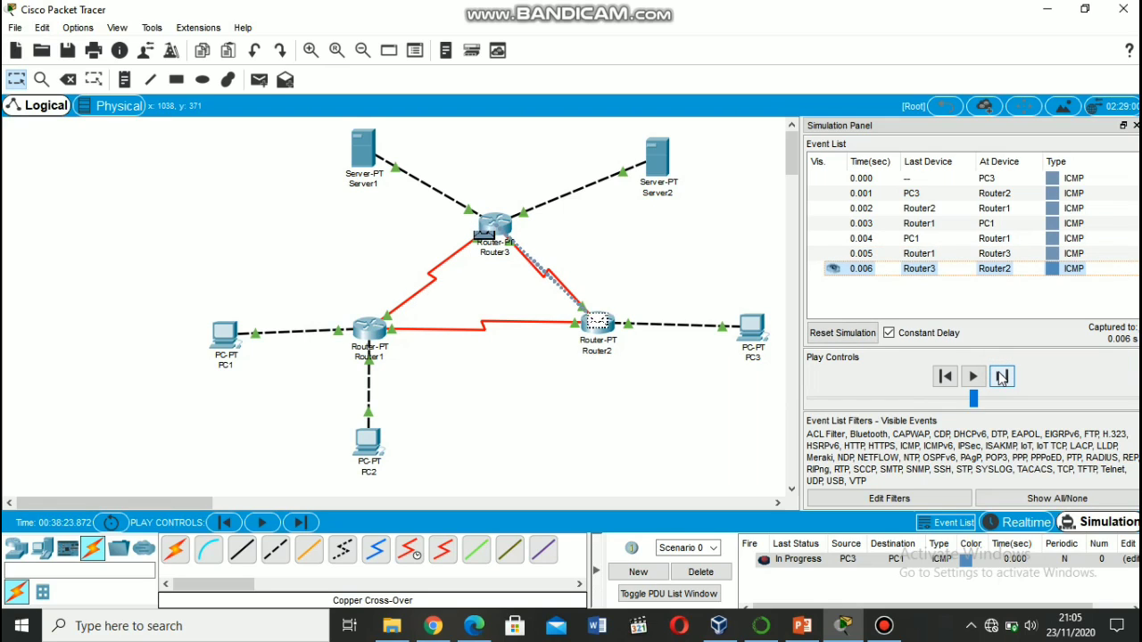
click(1001, 377)
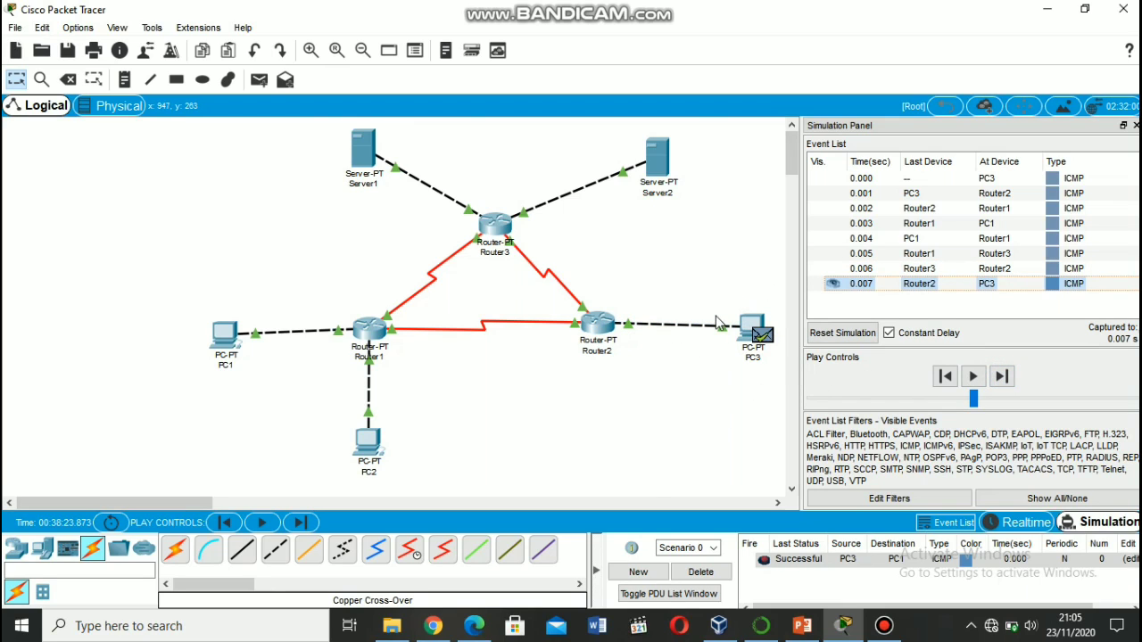
click(718, 575)
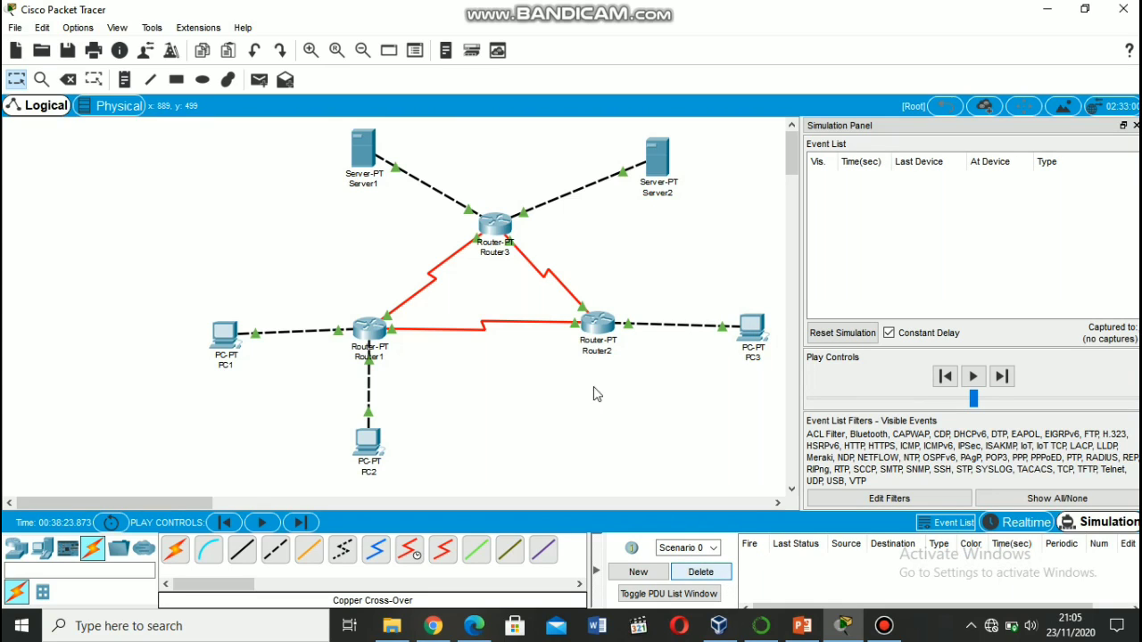
click(282, 83)
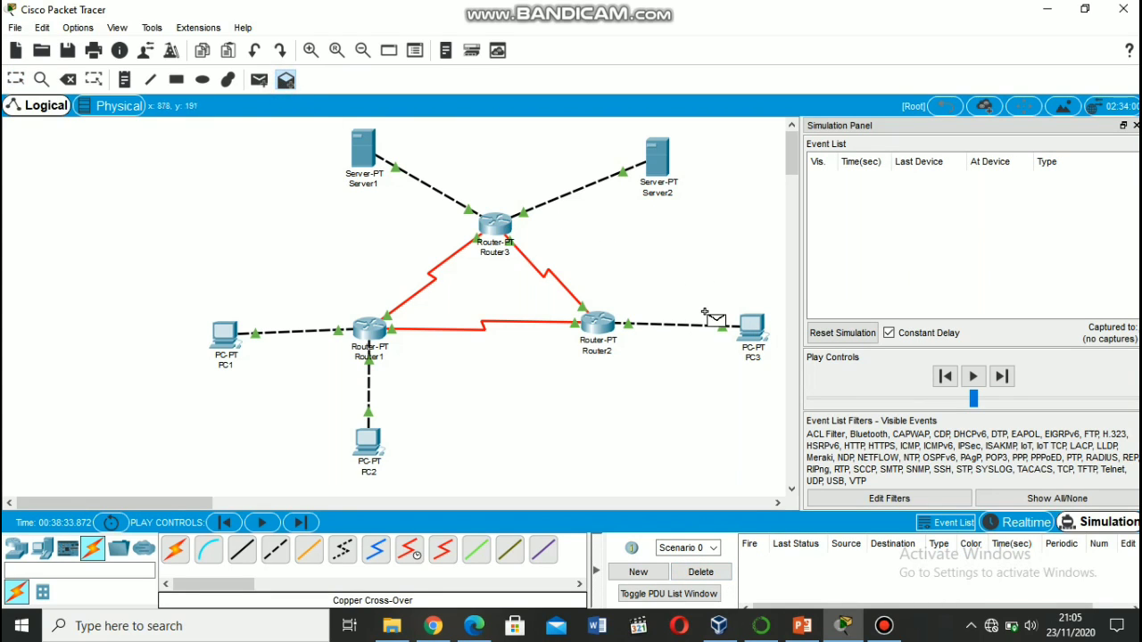
click(752, 330)
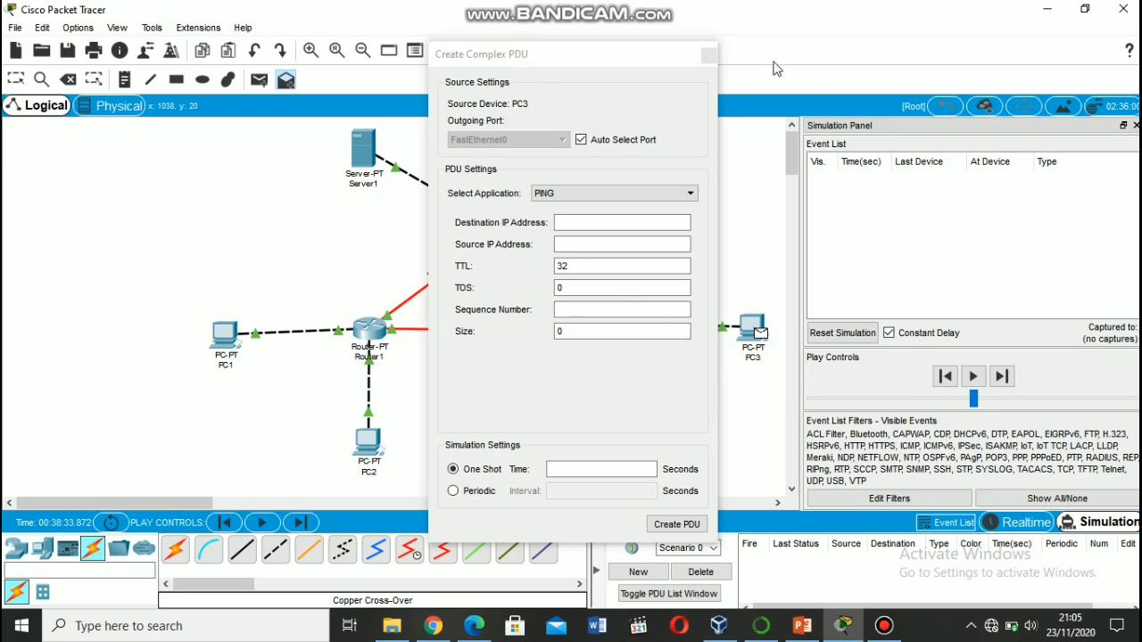
click(709, 55)
Step: Add a simple PDU with PC3 as source and PC2 as destination
click(259, 80)
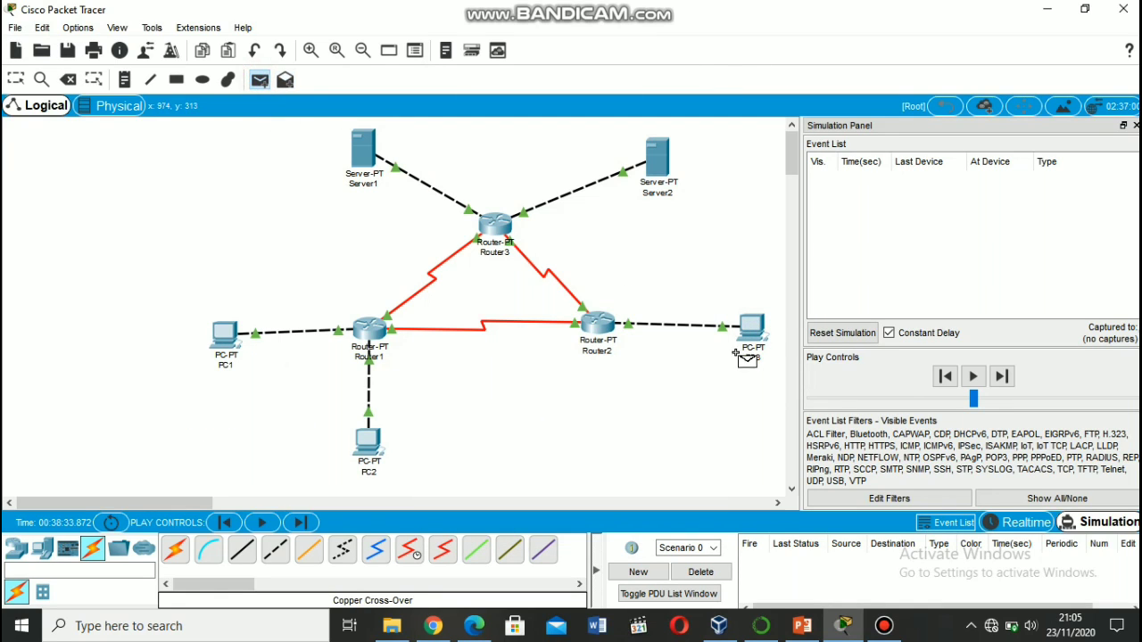
click(760, 339)
click(369, 448)
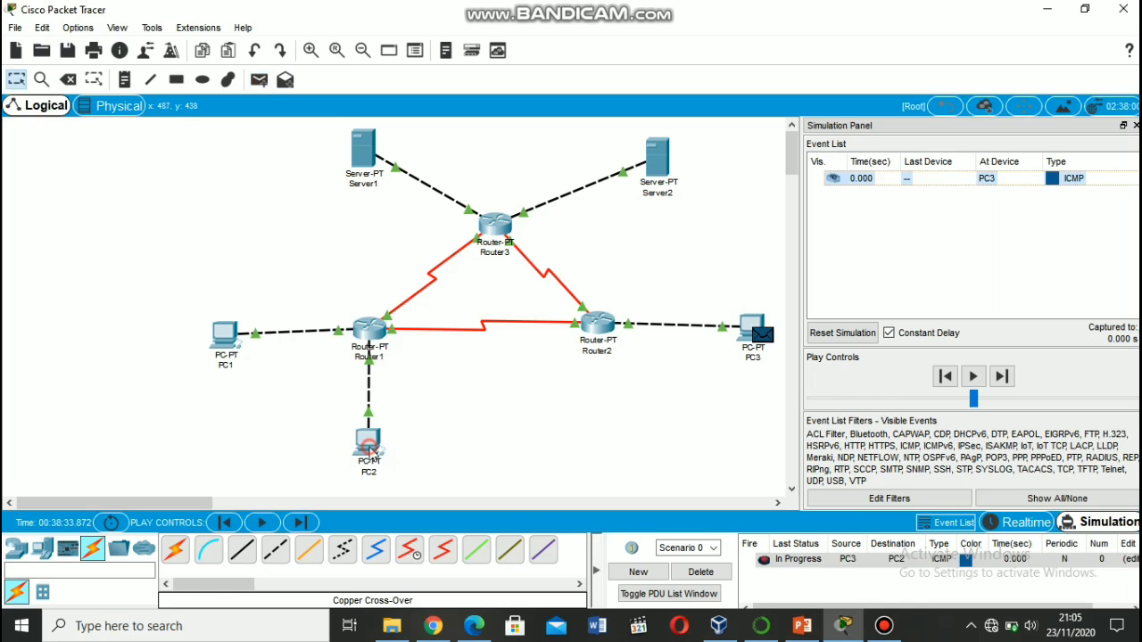
Step: Step the PC3-to-PC2 ping forward through the routers until its reply returns to PC3, and clear it from the scenario
click(1000, 377)
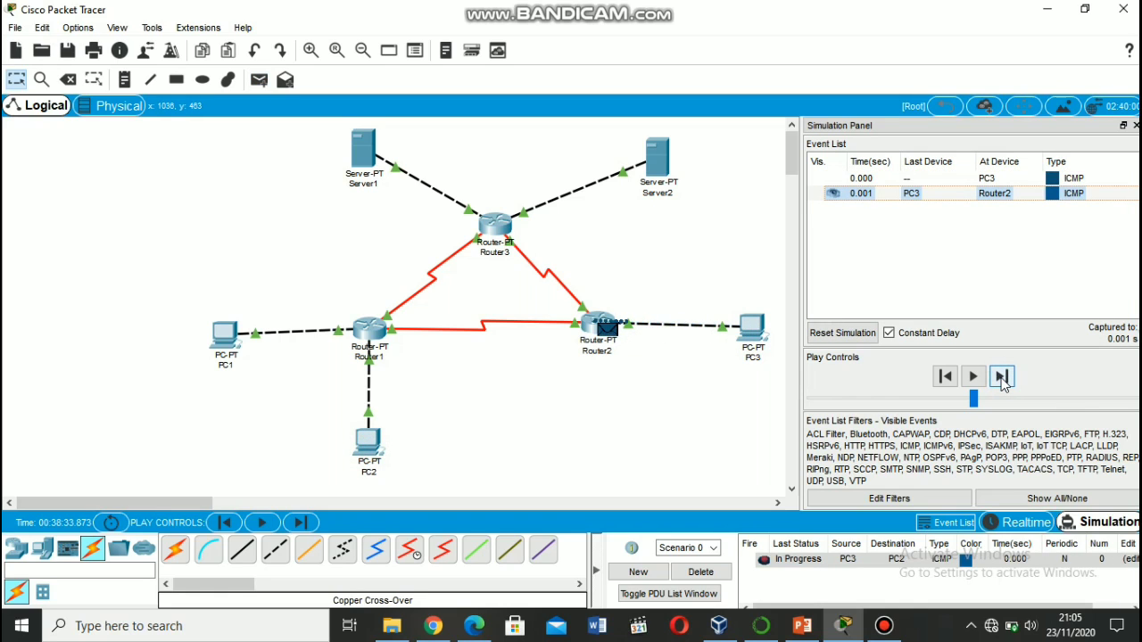
click(1001, 377)
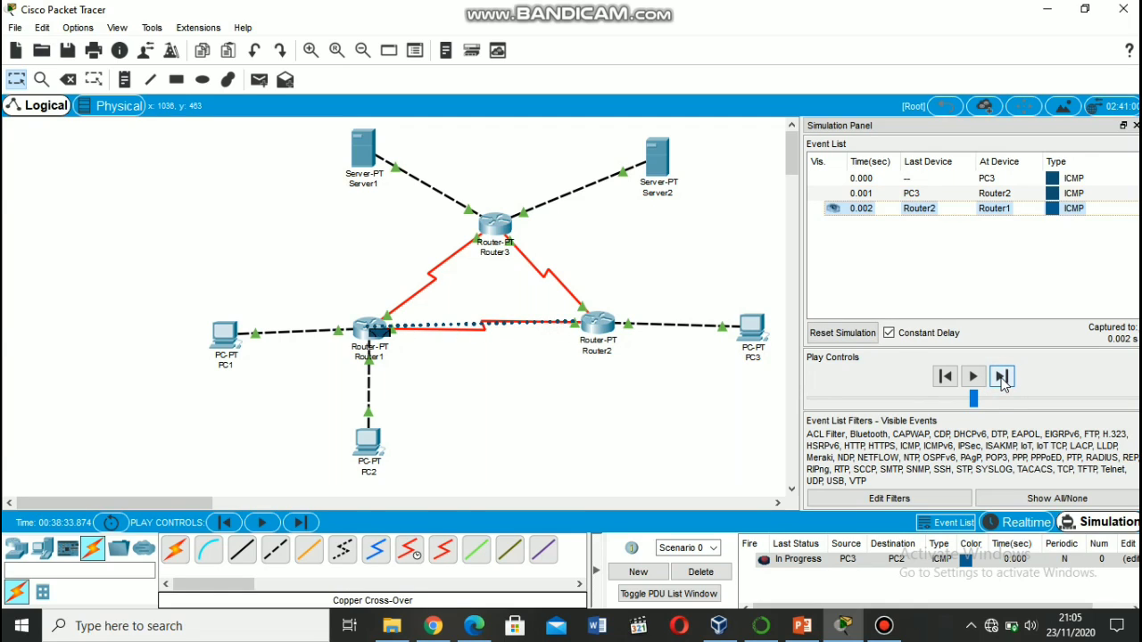
click(1001, 377)
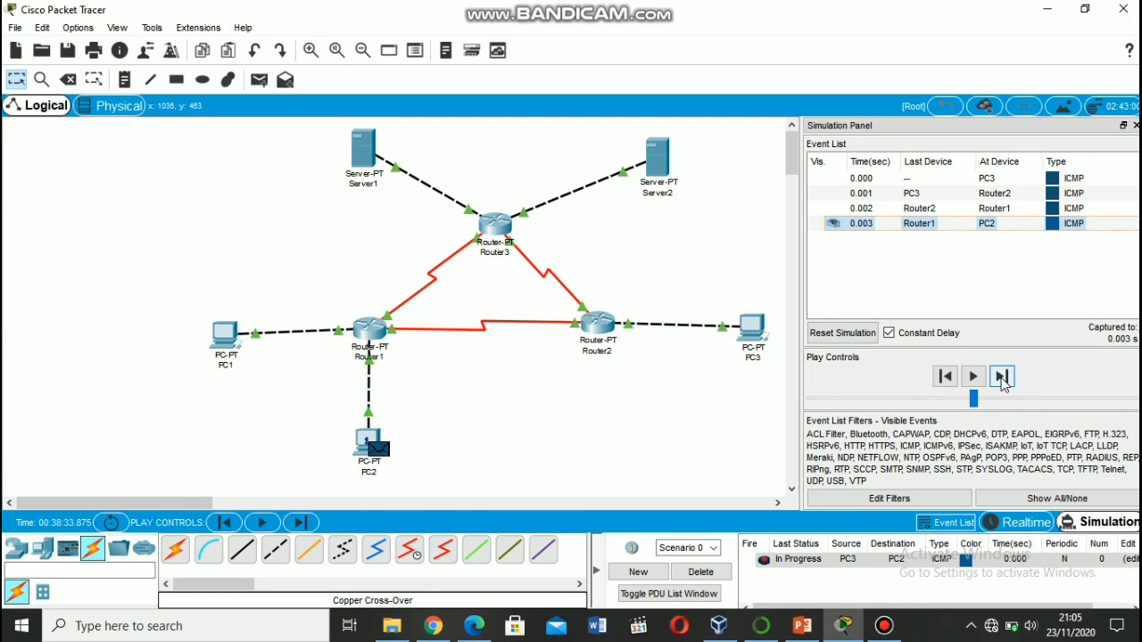
click(1001, 377)
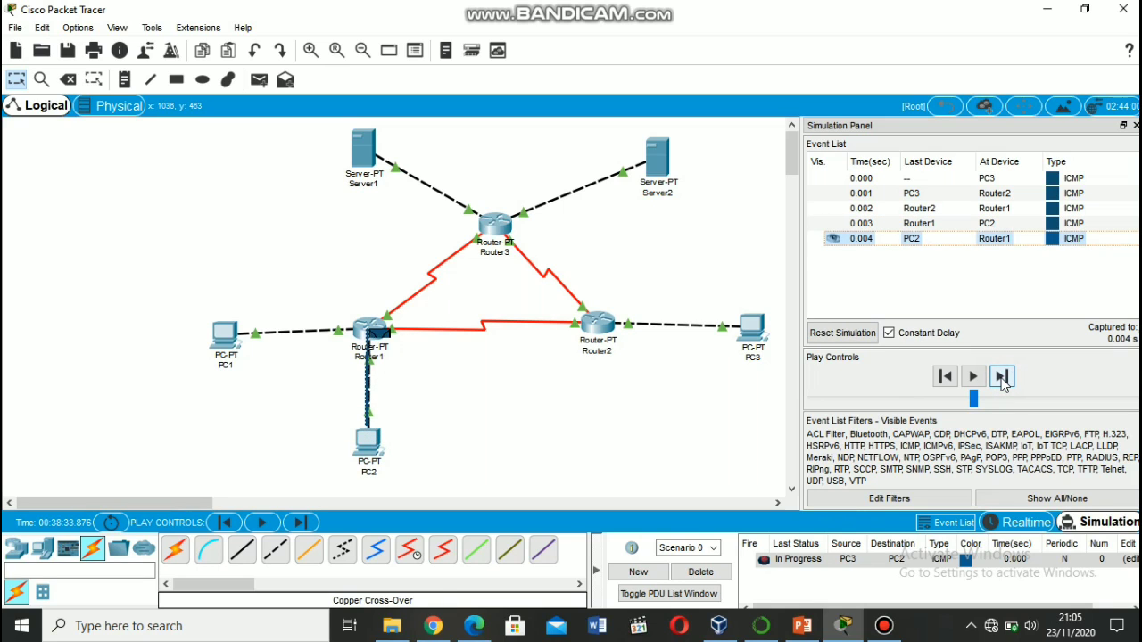
click(1000, 376)
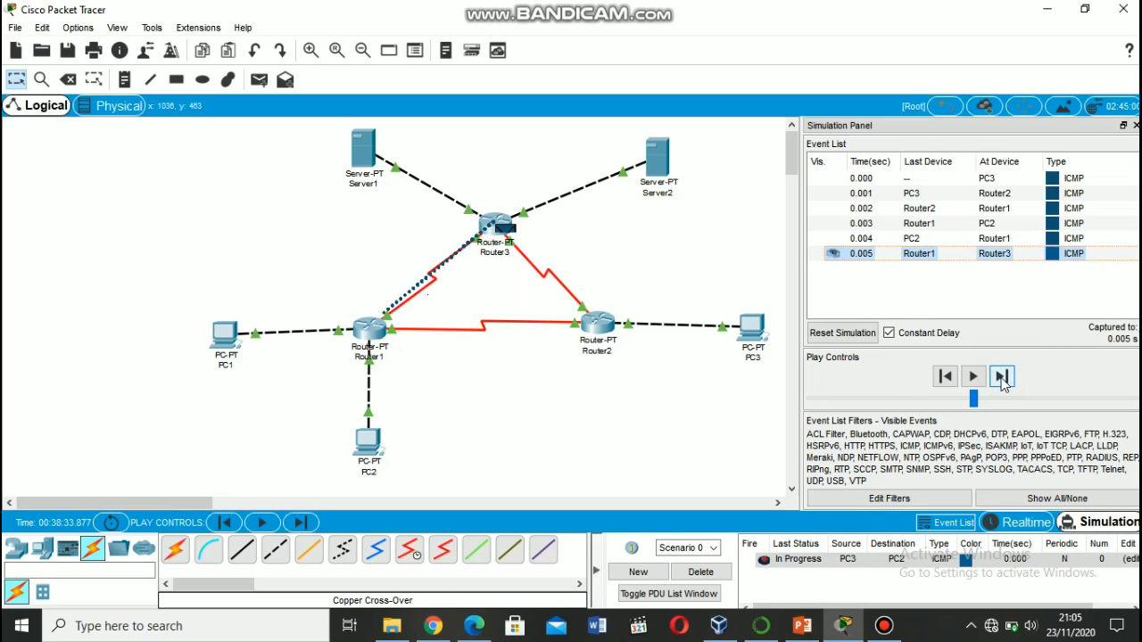
click(1000, 377)
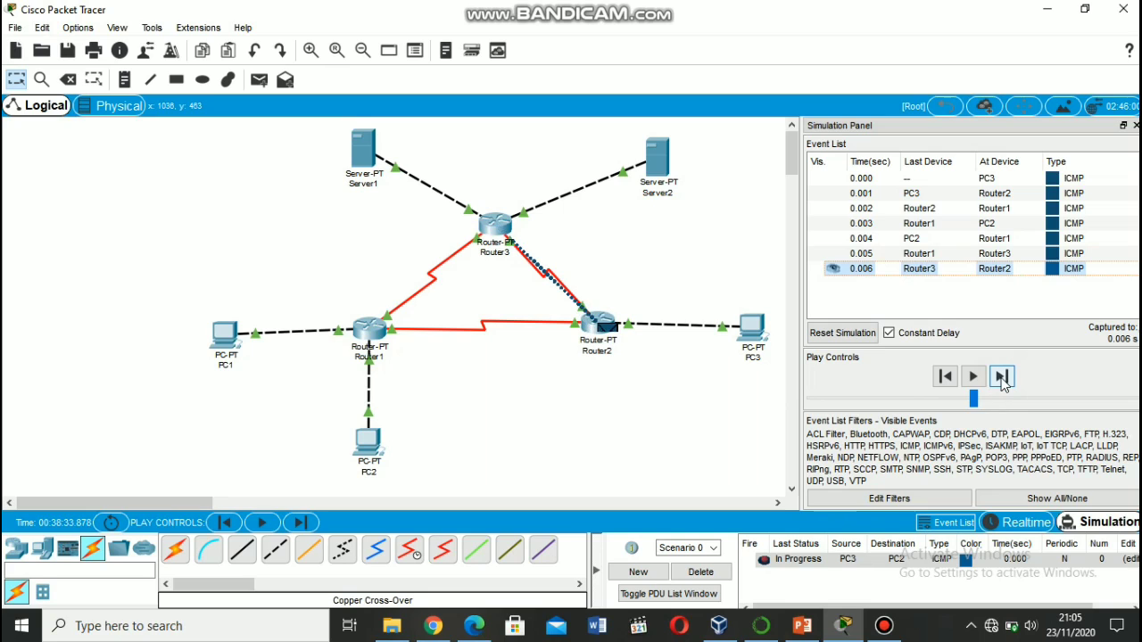
click(1001, 376)
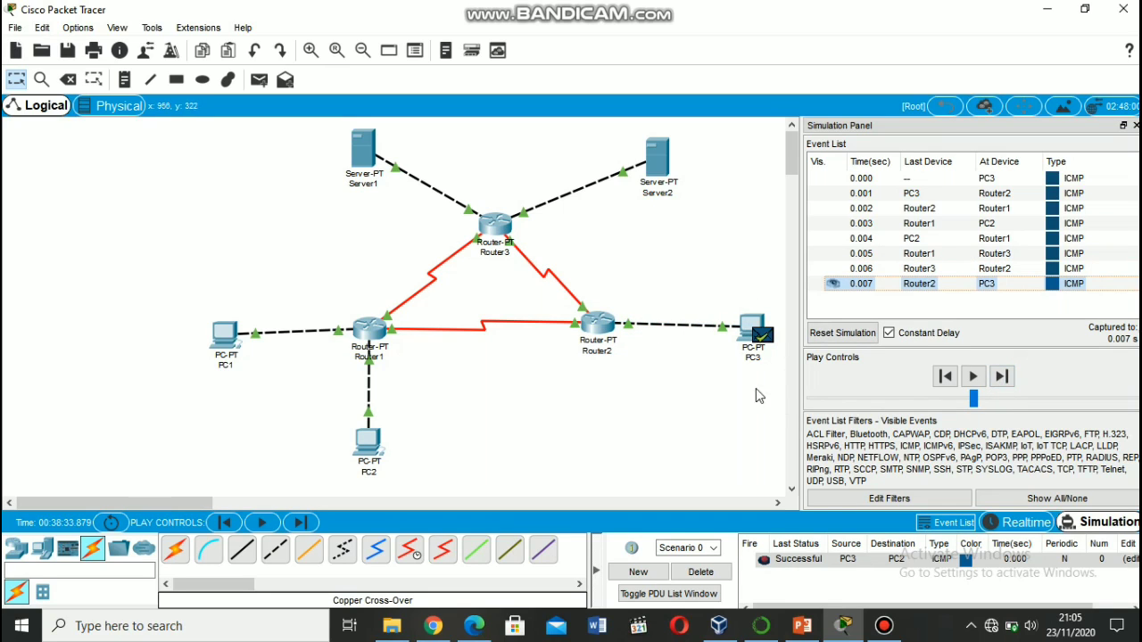
click(700, 571)
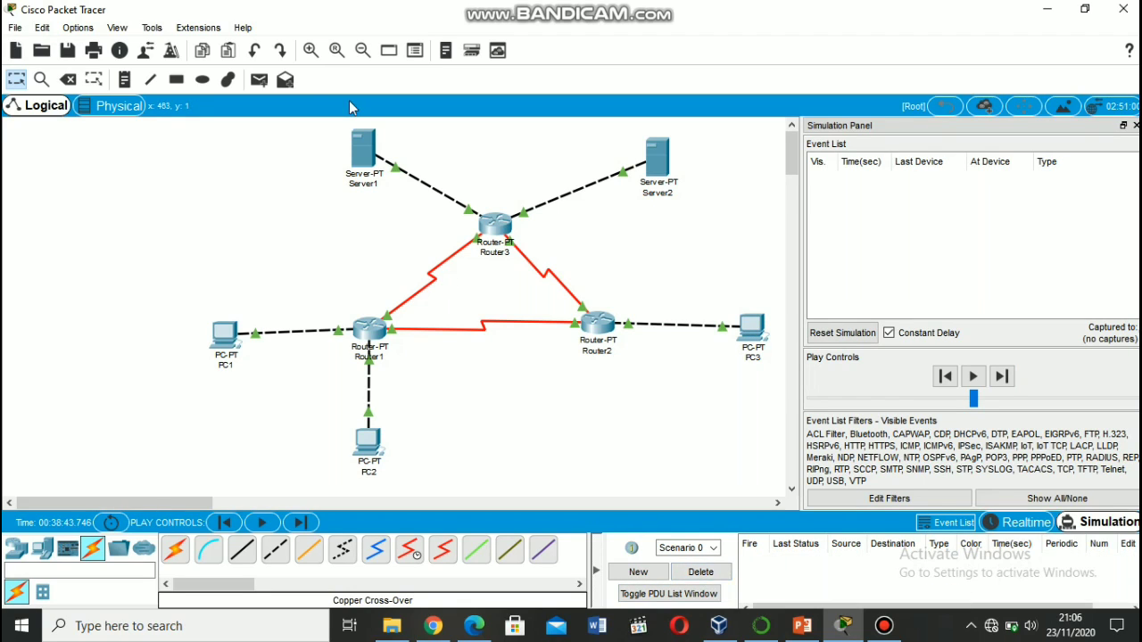